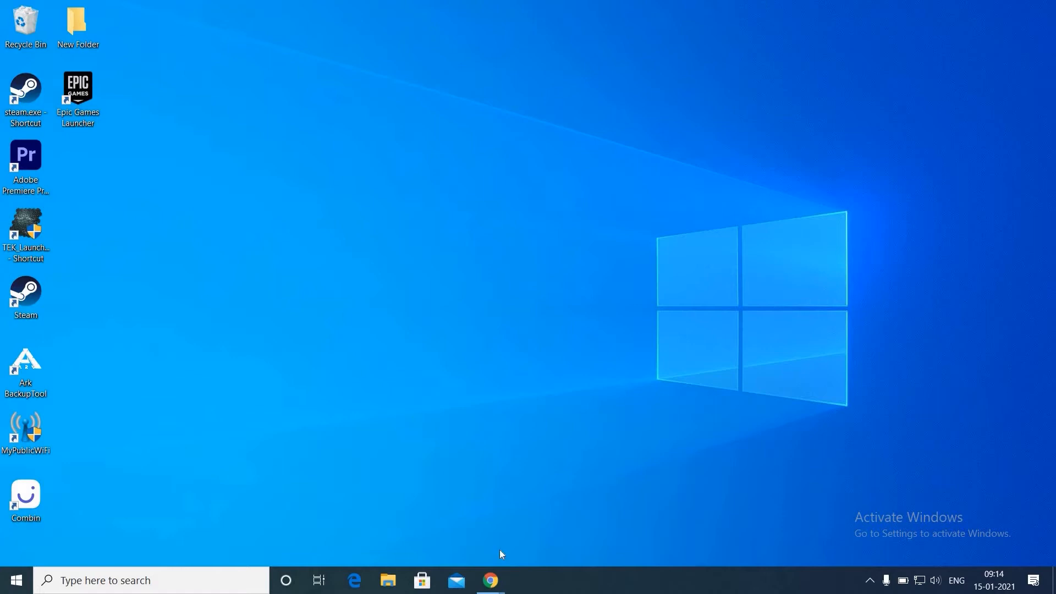
# Switch to Chrome and open the Windows x86_64 download page for Eclipse IDE for Enterprise Java Developers
pyautogui.click(491, 581)
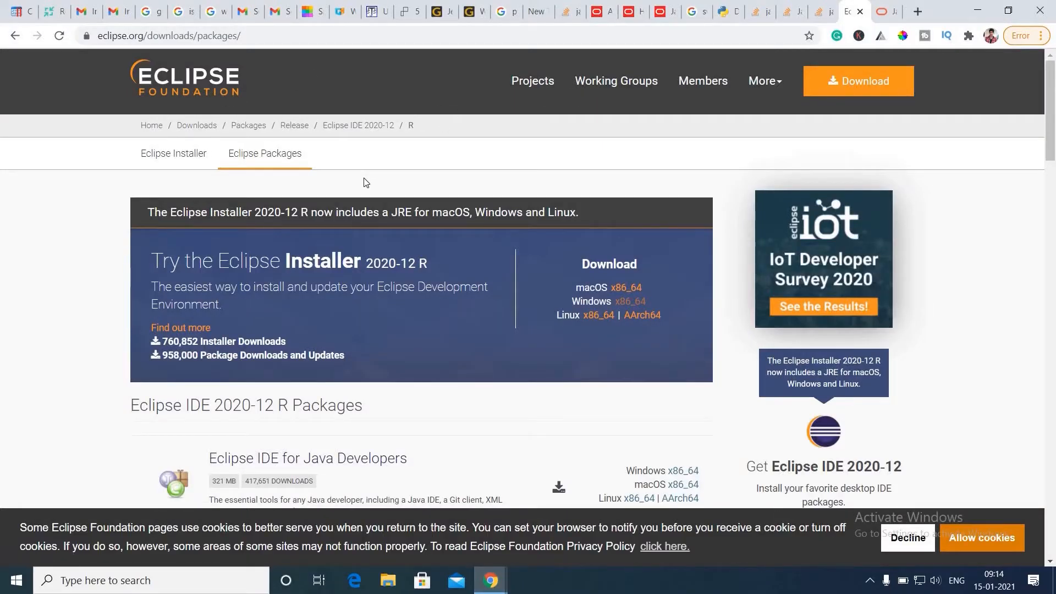
pyautogui.scroll(-5, 330, 187)
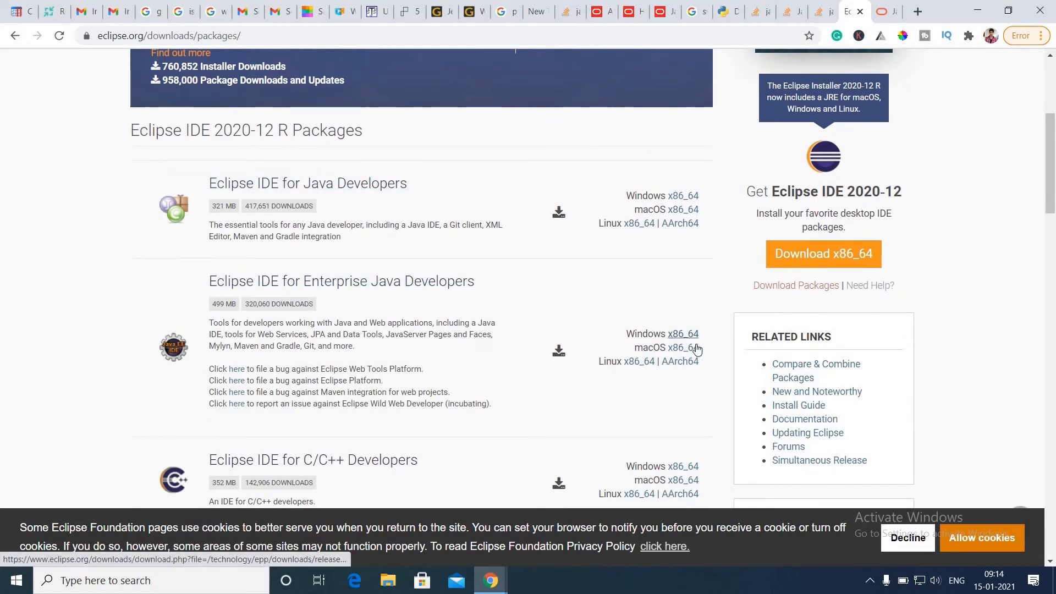
pyautogui.scroll(-2, 704, 385)
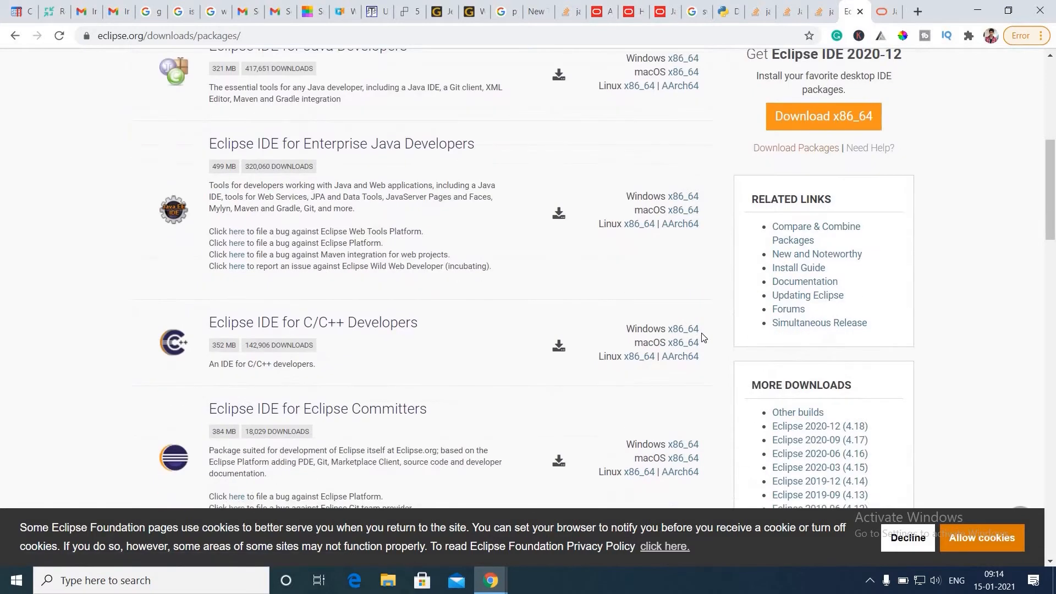
pyautogui.scroll(-2, 728, 293)
pyautogui.scroll(4, 545, 297)
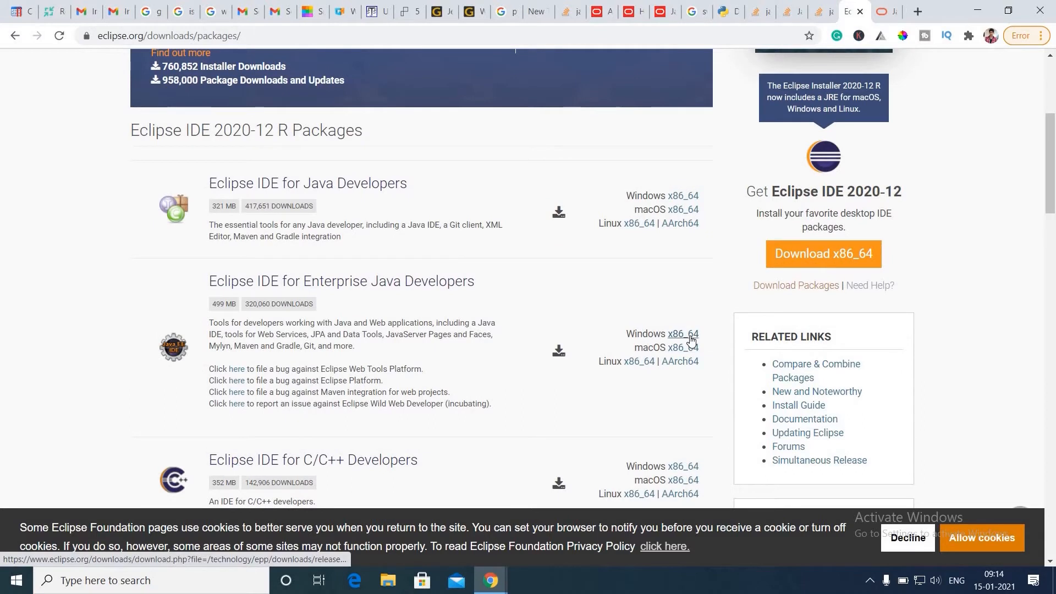
pyautogui.click(688, 335)
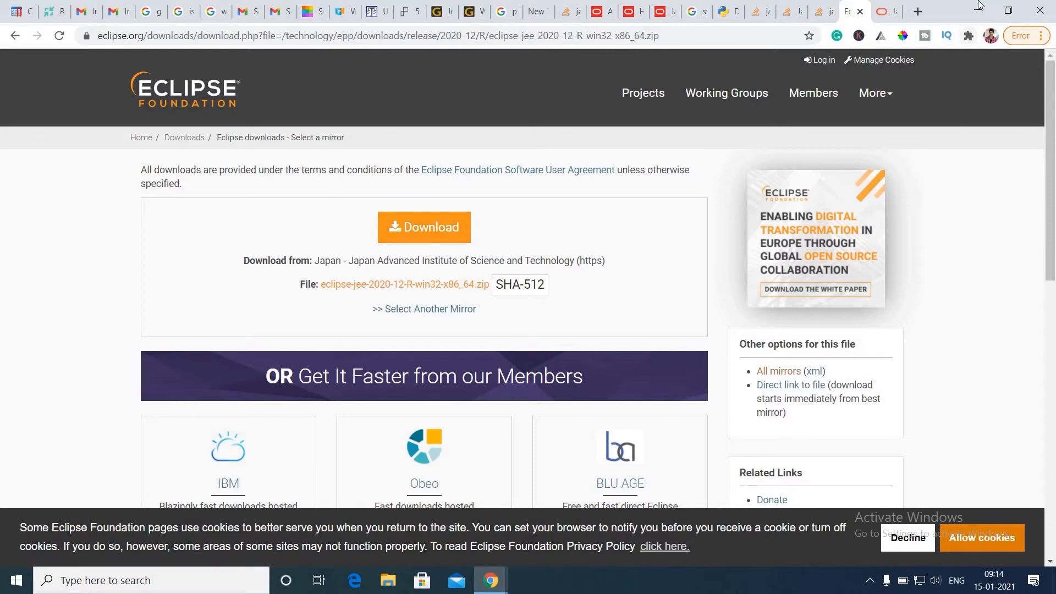
# Leave the browser for the desktop and open a maximized File Explorer window
pyautogui.press('super+d')
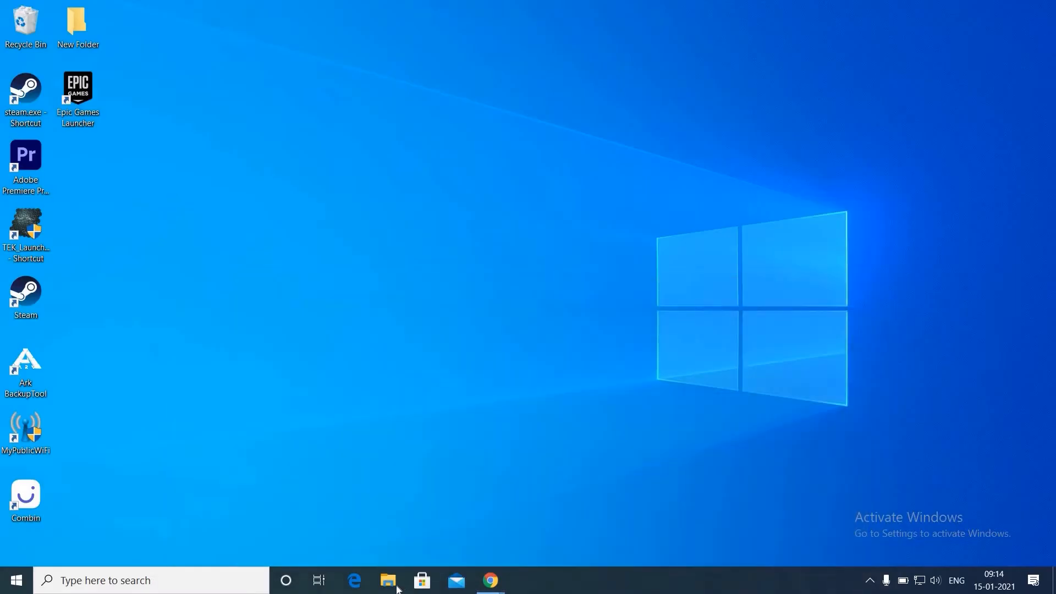
pyautogui.press('super+e')
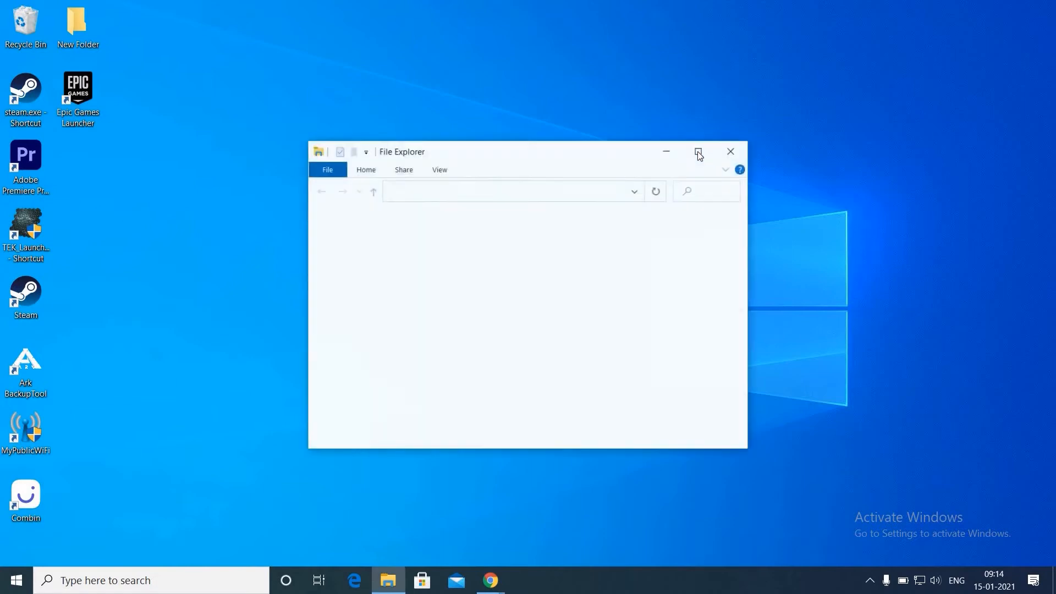
pyautogui.press('super+Up')
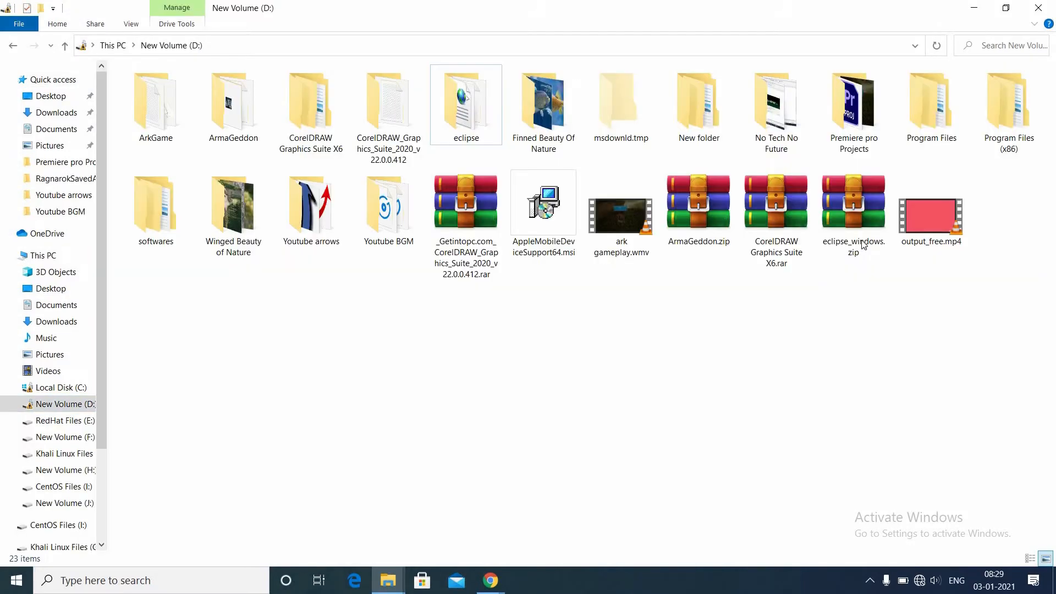
# Review the extraction options for eclipse_windows.zip on drive D without choosing one
pyautogui.click(862, 241)
pyautogui.rightClick(862, 241)
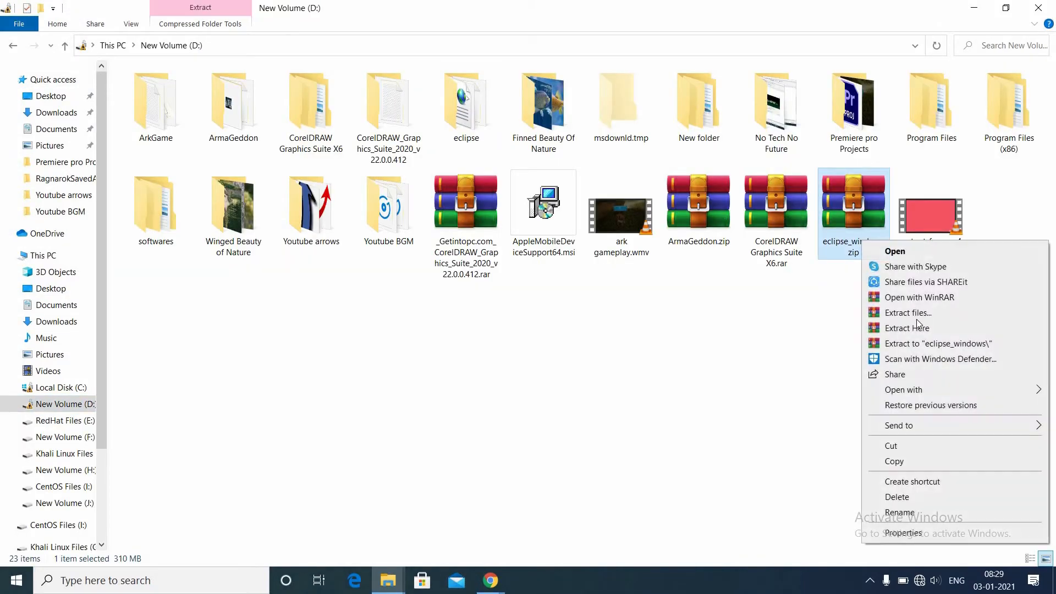
pyautogui.click(799, 329)
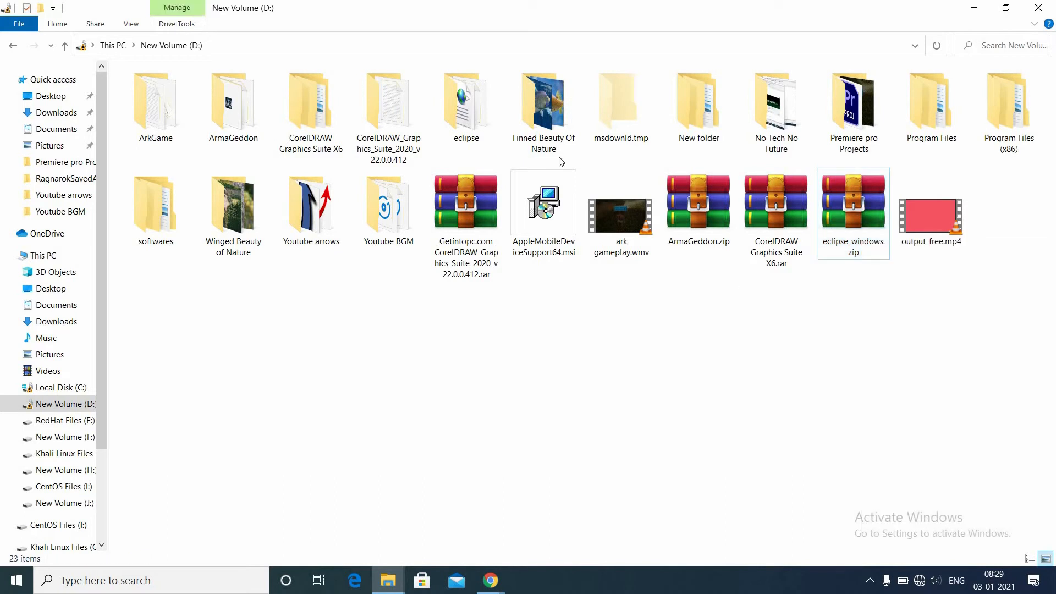
# Open the eclipse folder on drive D and try to launch eclipse.exe
pyautogui.doubleClick(476, 126)
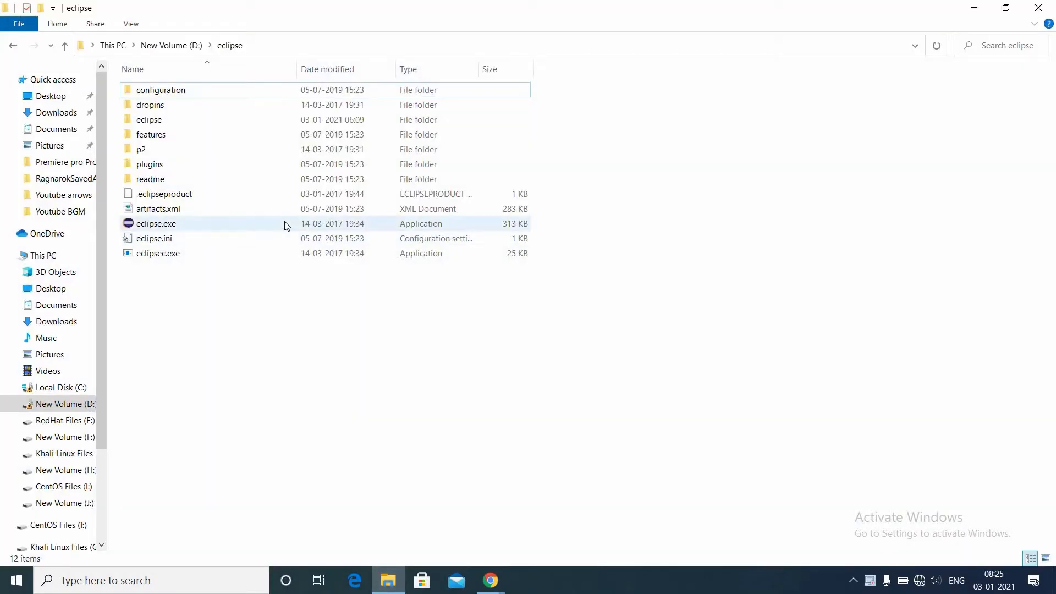
pyautogui.doubleClick(286, 225)
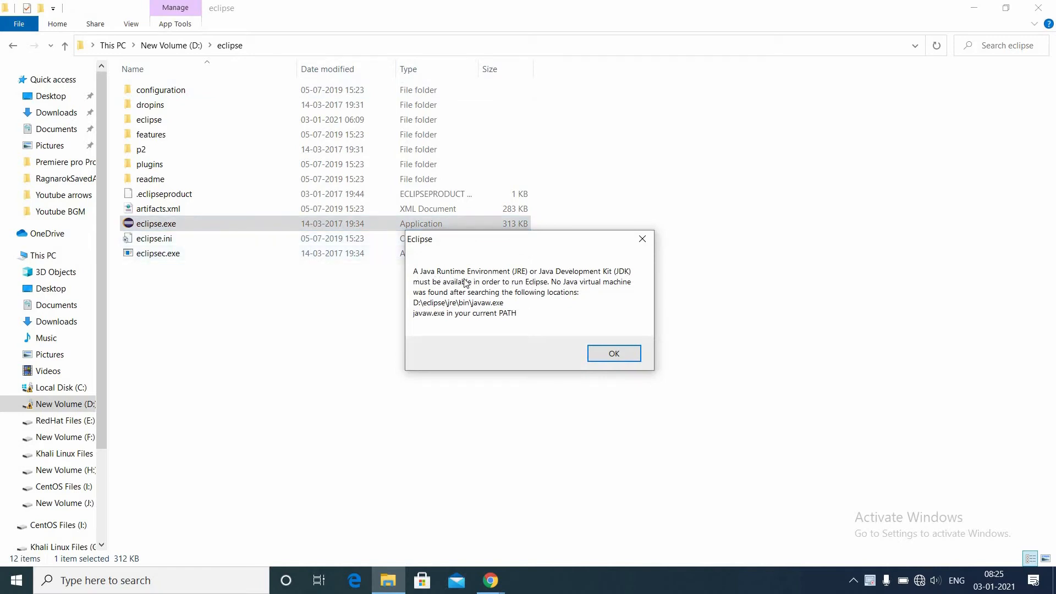
pyautogui.click(620, 358)
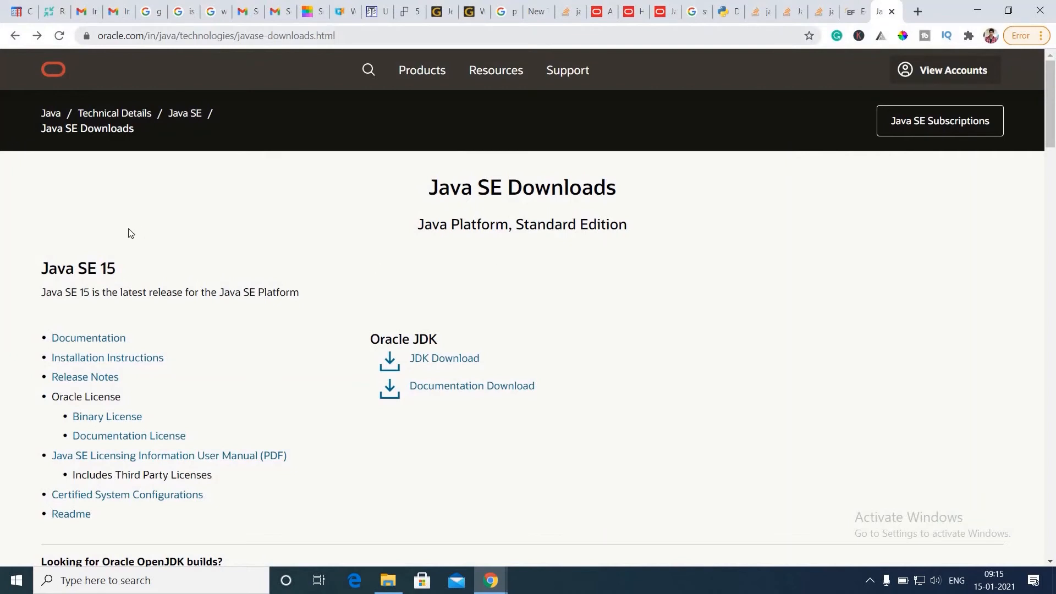
# Open the JDK download page for Java SE 8 from Oracle's Java SE Downloads page
pyautogui.scroll(-1, 182, 201)
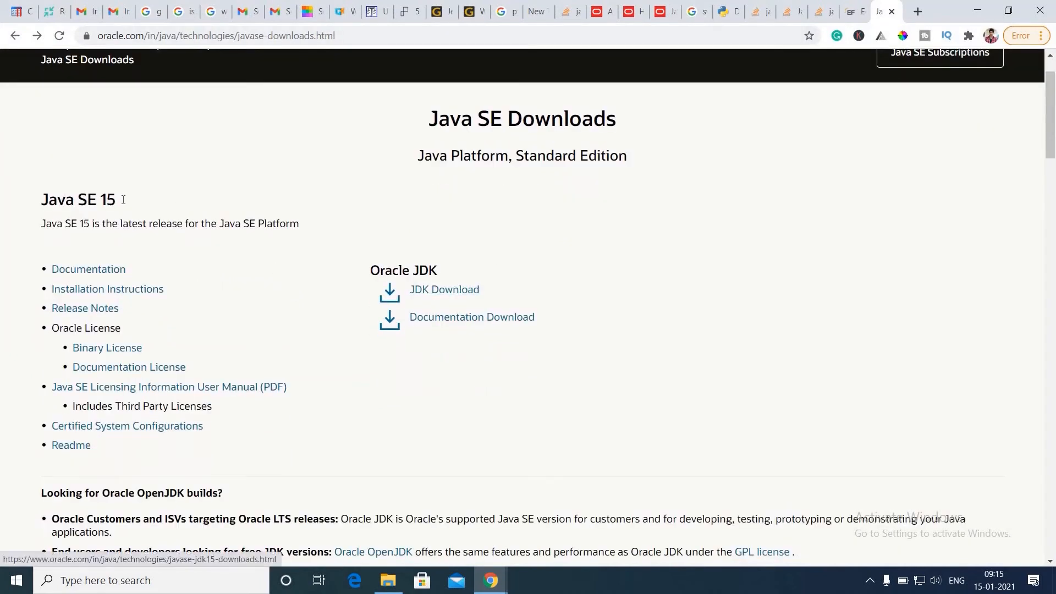
pyautogui.scroll(-15, 158, 294)
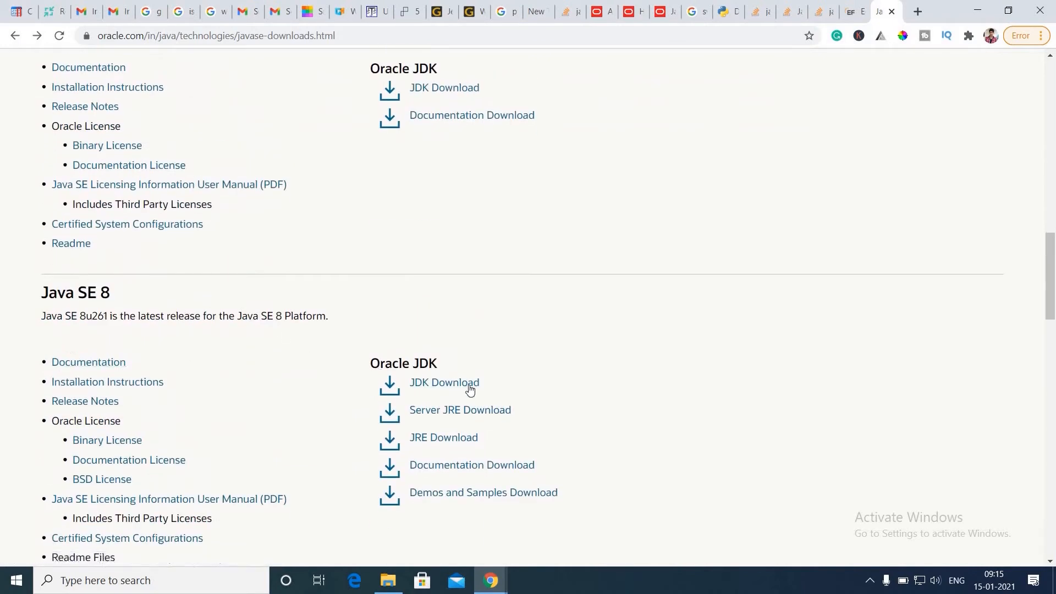
pyautogui.click(444, 382)
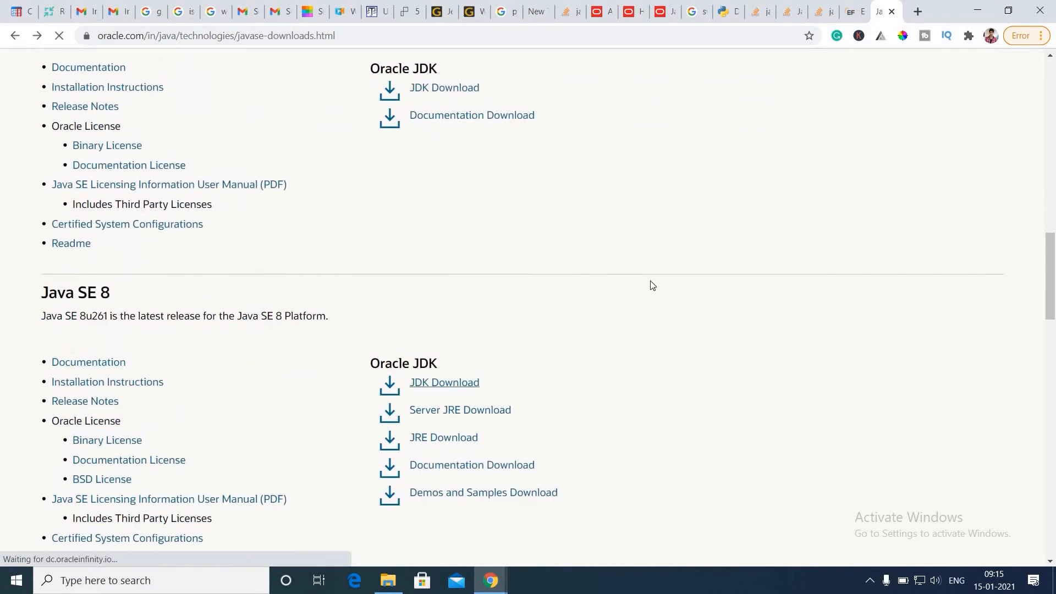
# Select jdk-8u271-windows-x64.exe and accept its license agreement, then close the dialog without downloading and minimize the browser
pyautogui.scroll(-7, 619, 314)
pyautogui.scroll(-3, 280, 248)
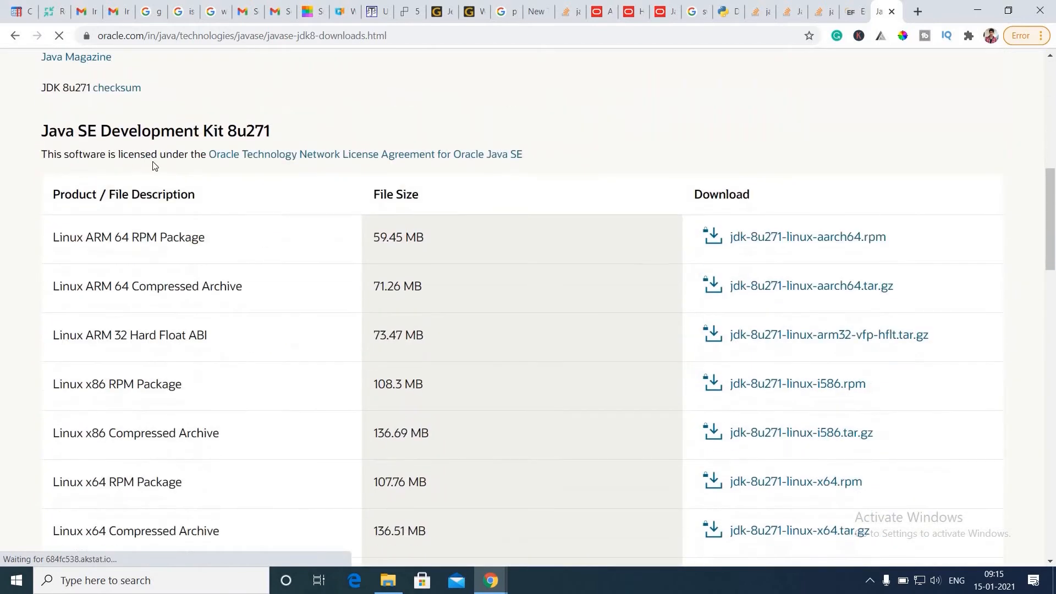
pyautogui.scroll(-9, 630, 323)
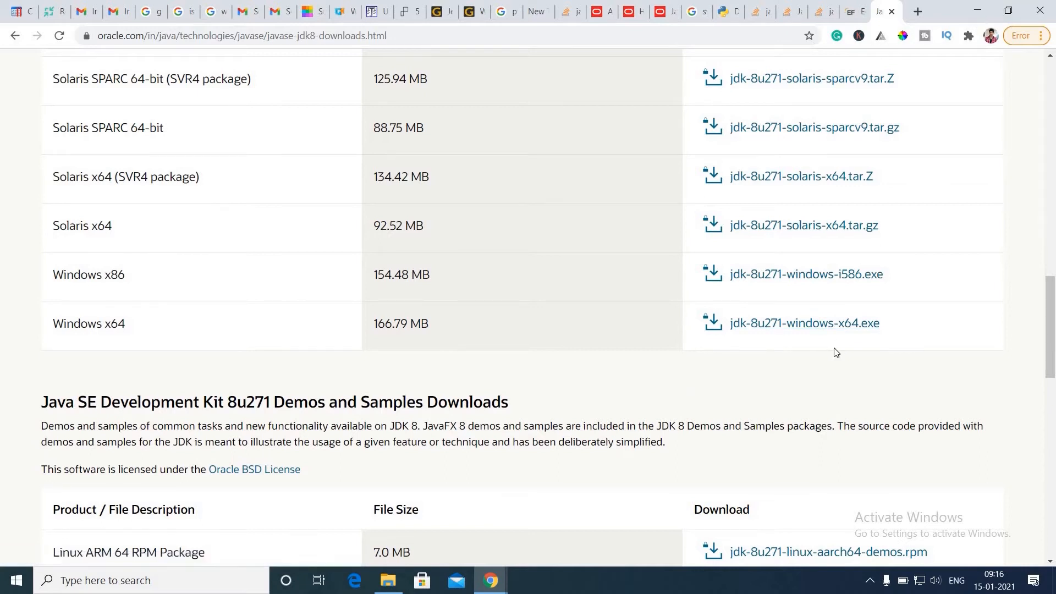
pyautogui.click(822, 323)
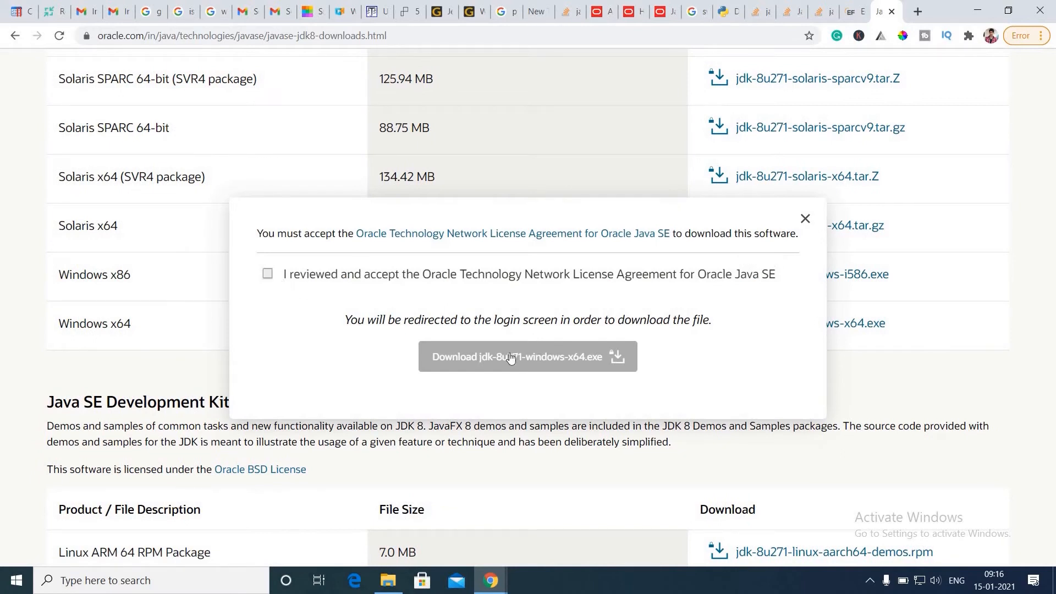
pyautogui.click(268, 273)
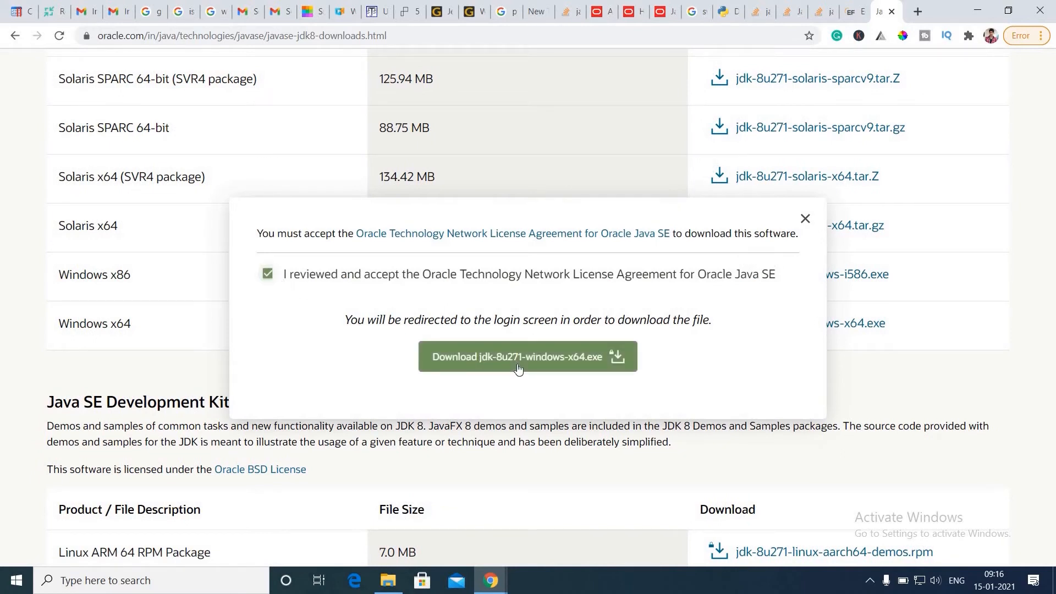
pyautogui.click(805, 220)
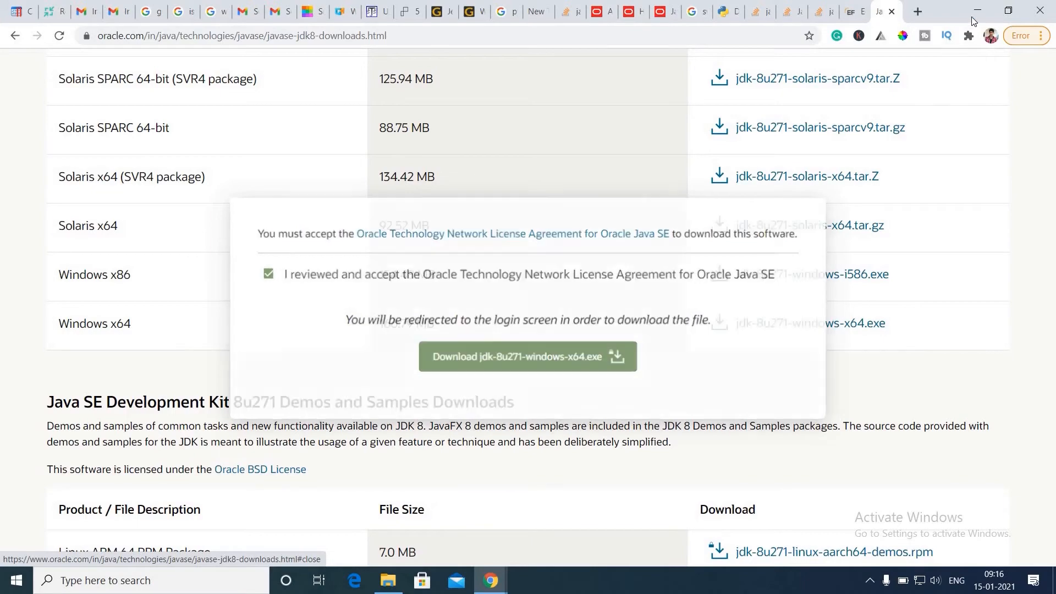
pyautogui.click(972, 20)
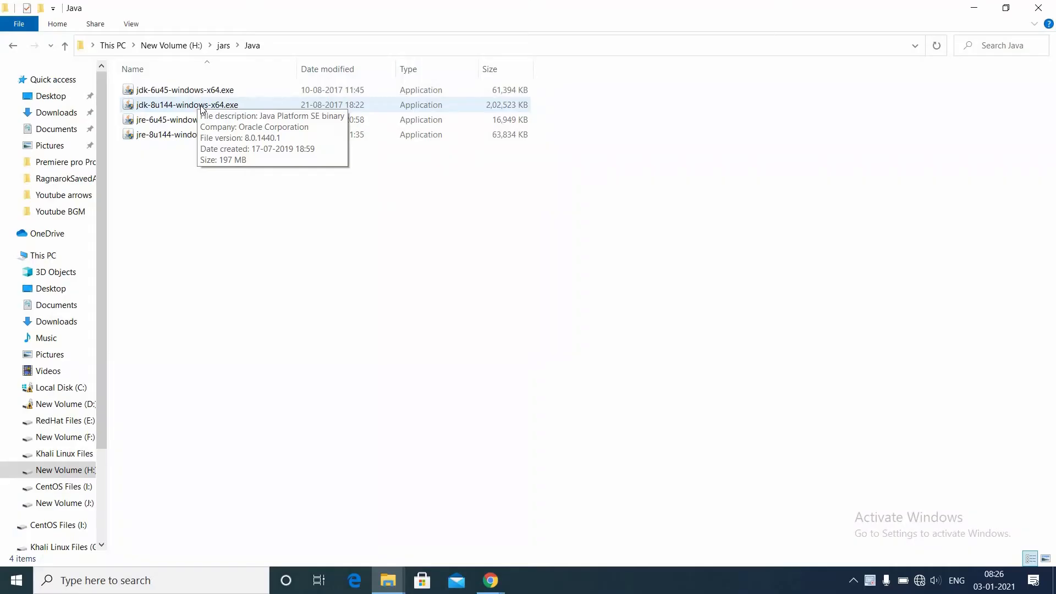
# Install Java SE Development Kit 8 from jdk-8u144-windows-x64.exe, keeping the default destination C:\Program Files\Java\jre1.8.0_144 for the JRE
pyautogui.click(197, 109)
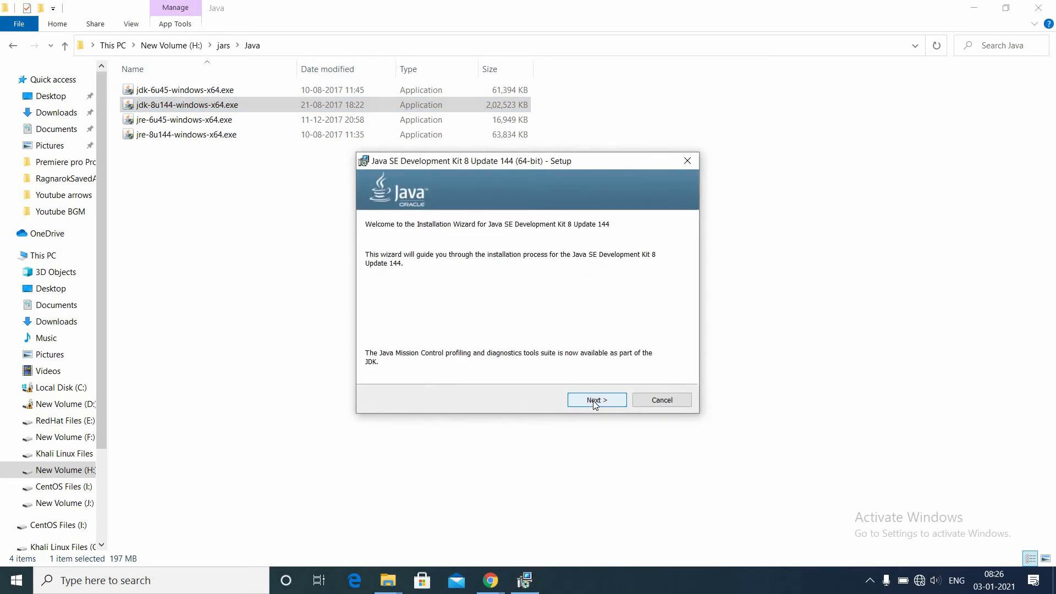
pyautogui.click(594, 401)
pyautogui.click(594, 401)
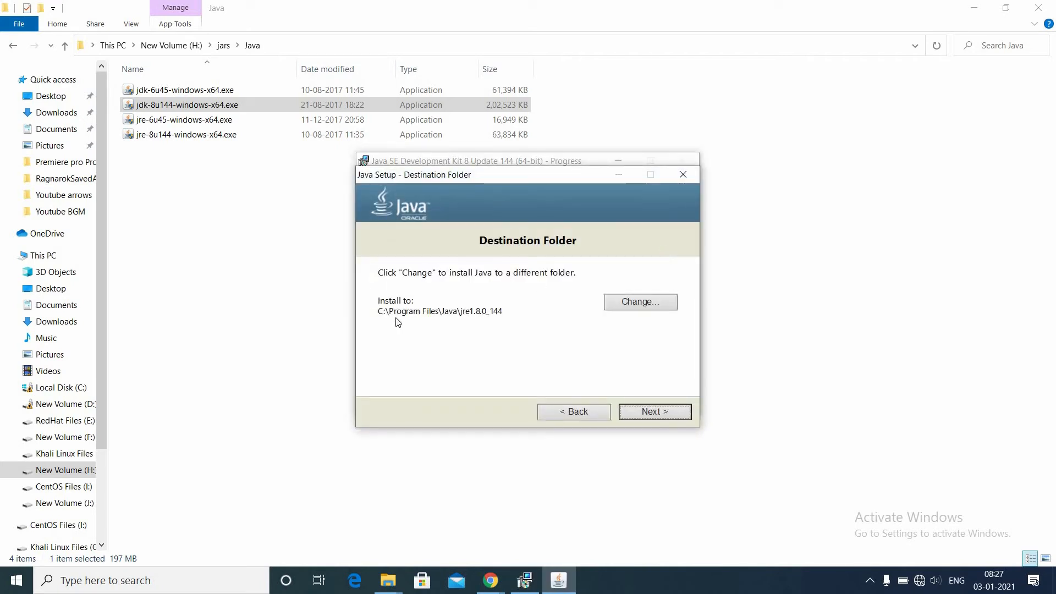
pyautogui.click(648, 414)
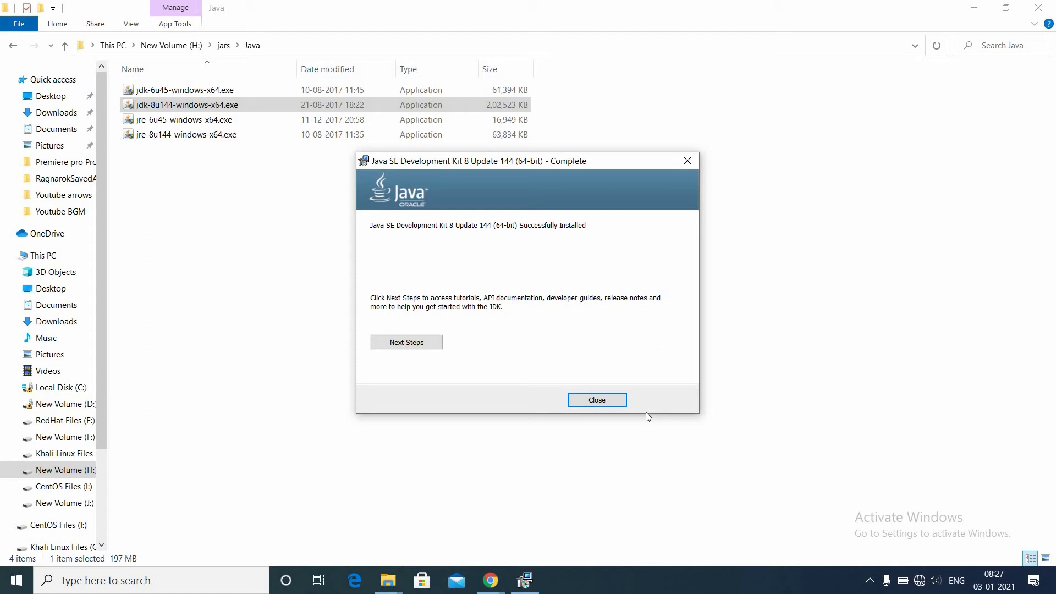
pyautogui.click(601, 391)
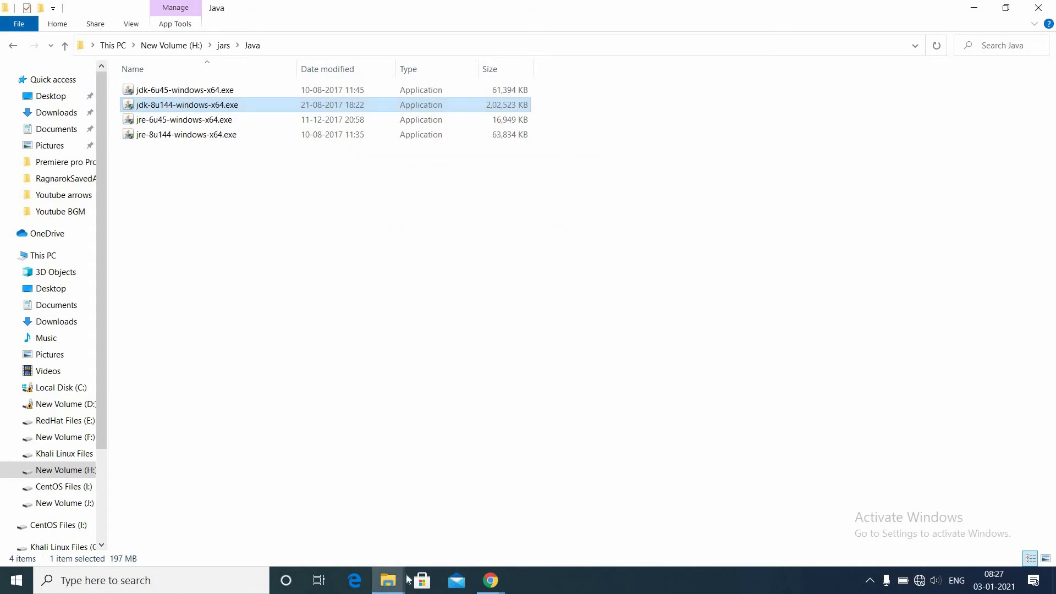
# Return to the eclipse folder, launch eclipse.exe, and dismiss the Mercurial error dialog
pyautogui.click(388, 581)
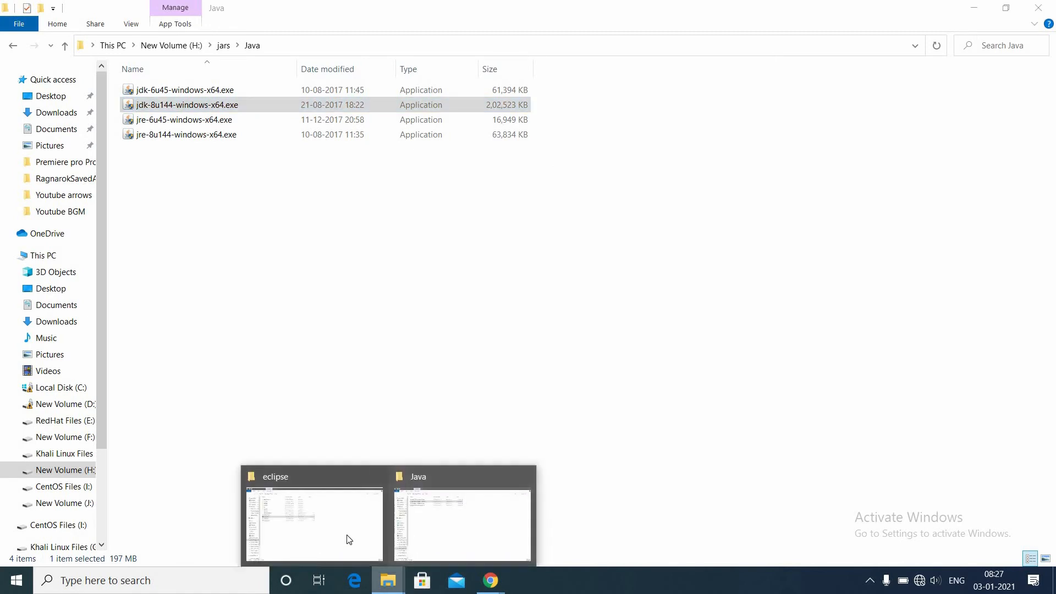
pyautogui.click(350, 539)
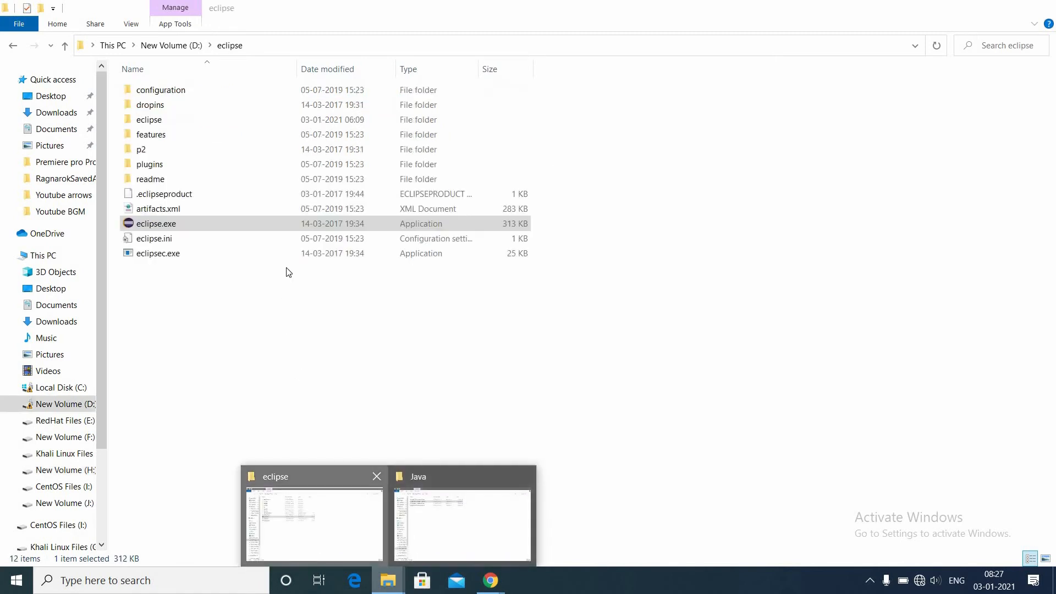
pyautogui.doubleClick(319, 226)
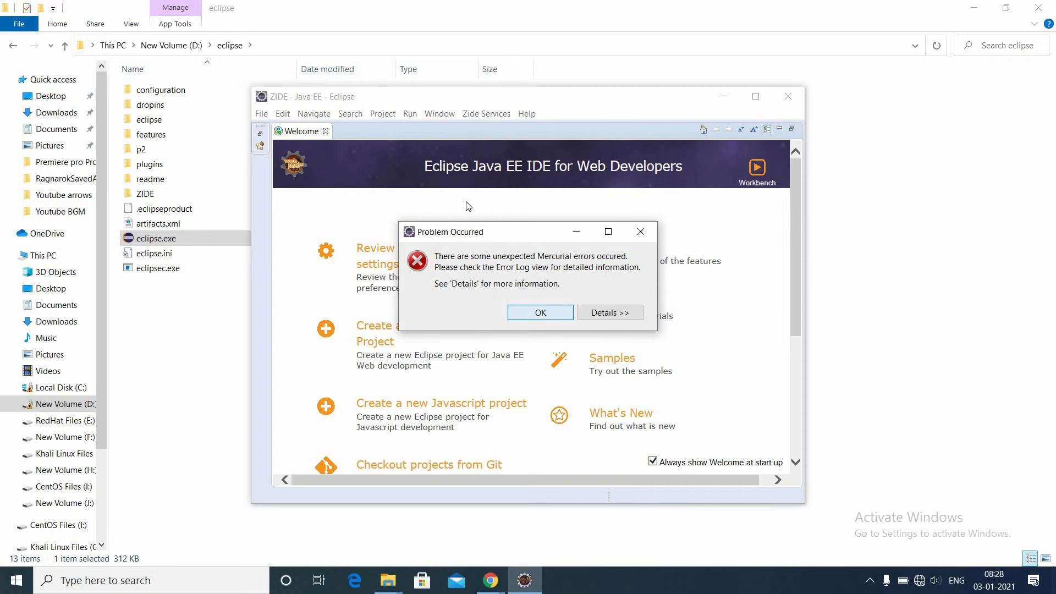
pyautogui.click(555, 312)
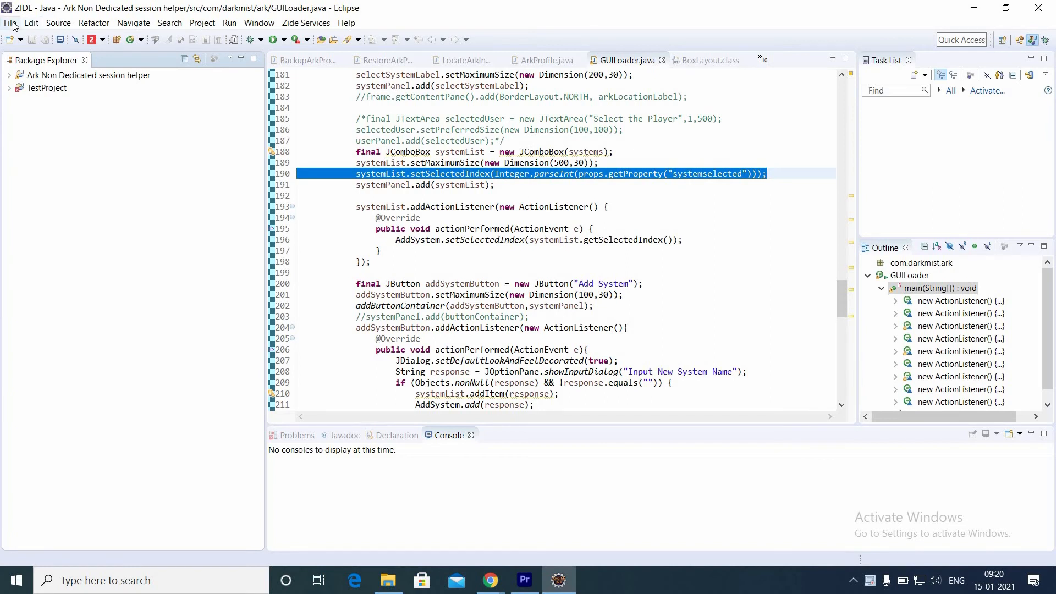
pyautogui.click(11, 23)
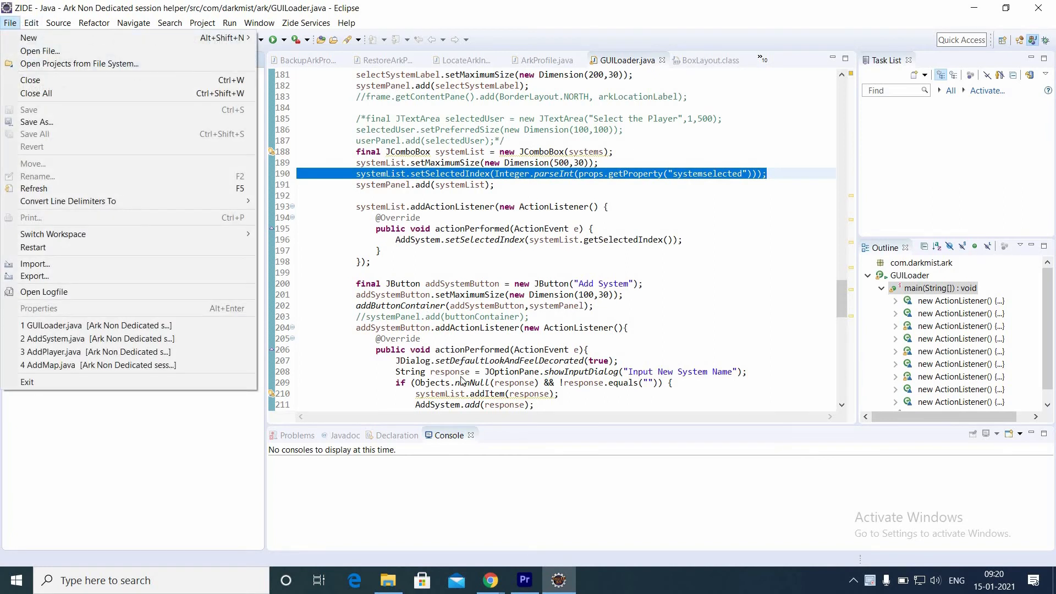
pyautogui.press('Right')
pyautogui.click(386, 283)
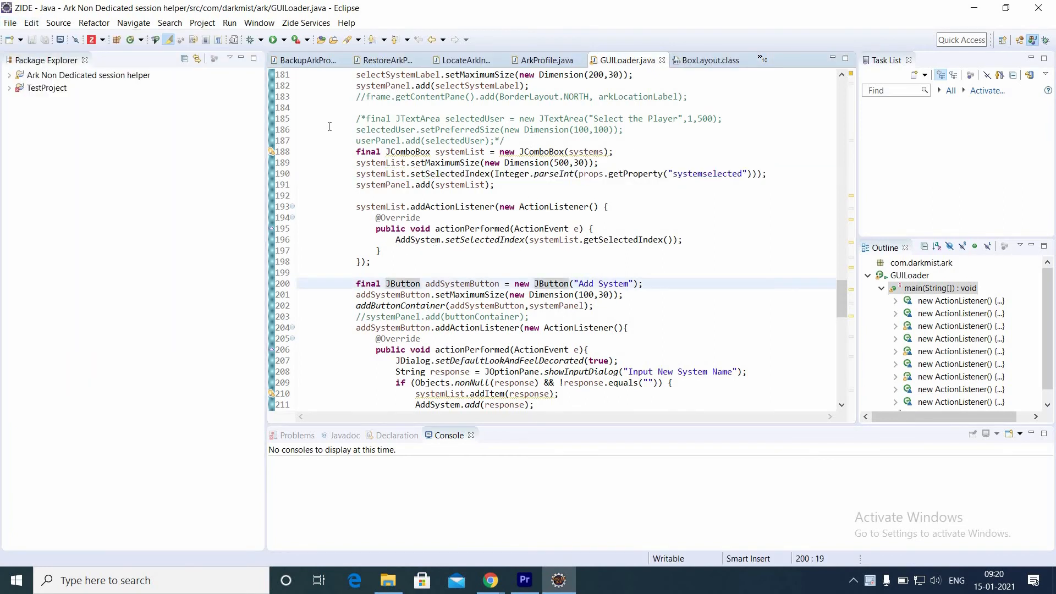
# Open the Installed JREs page under Java in the Eclipse preferences
pyautogui.click(264, 25)
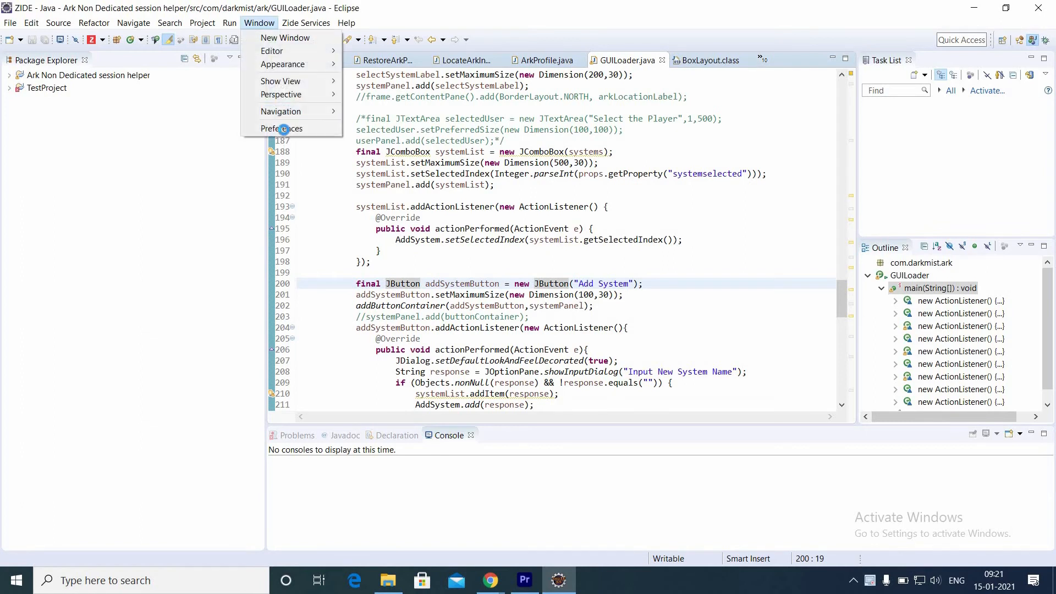
pyautogui.click(282, 129)
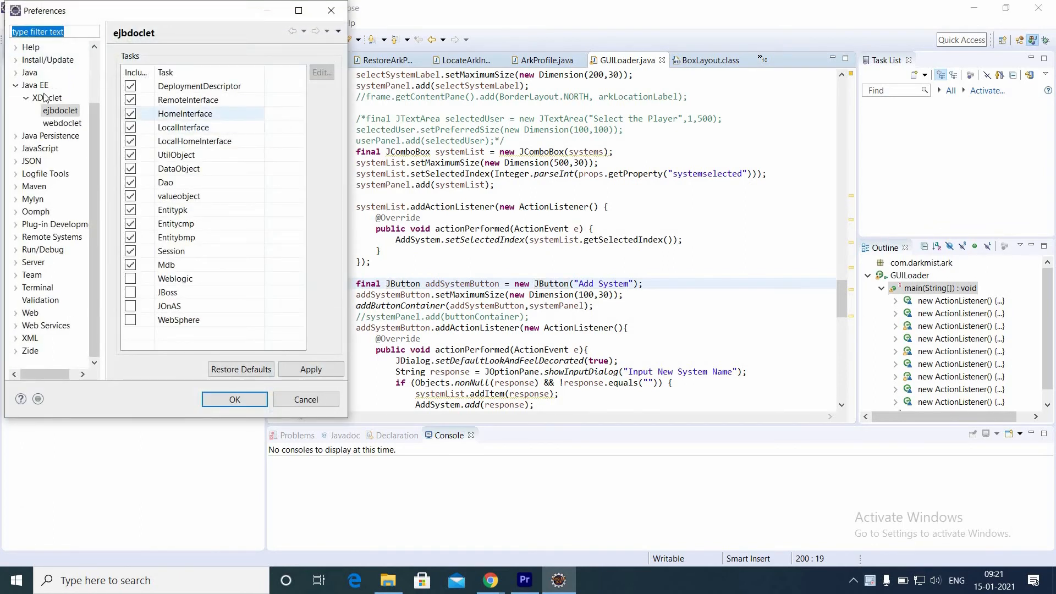
pyautogui.scroll(2, 11, 160)
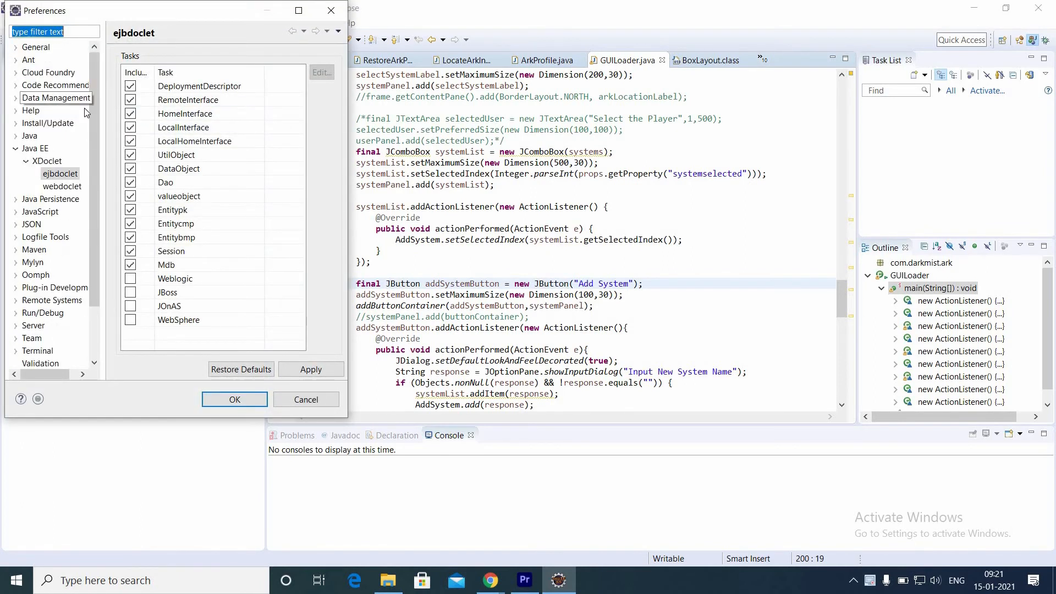
pyautogui.click(15, 149)
pyautogui.click(28, 136)
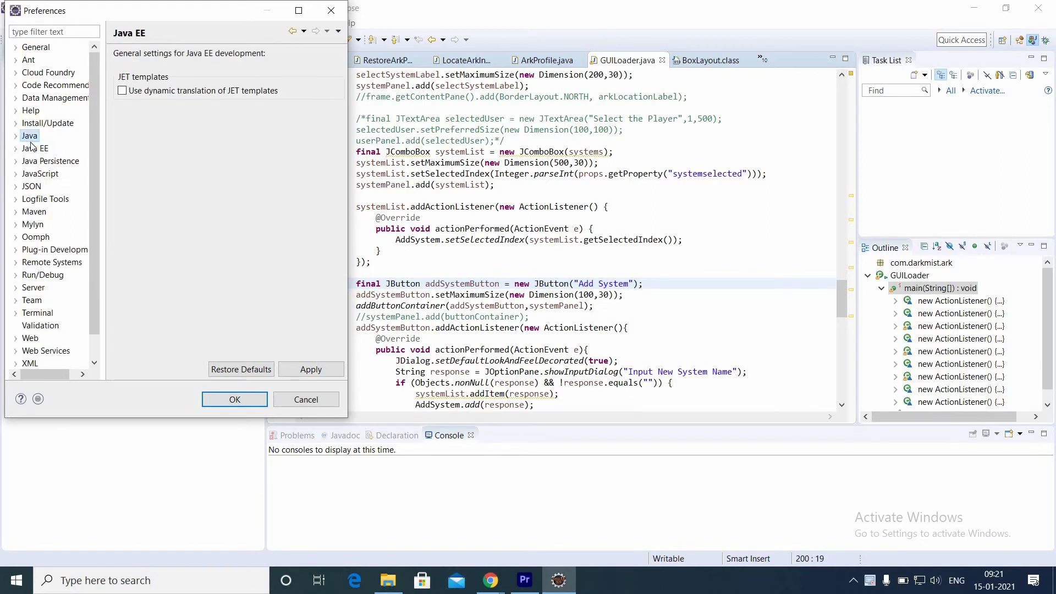
pyautogui.doubleClick(36, 141)
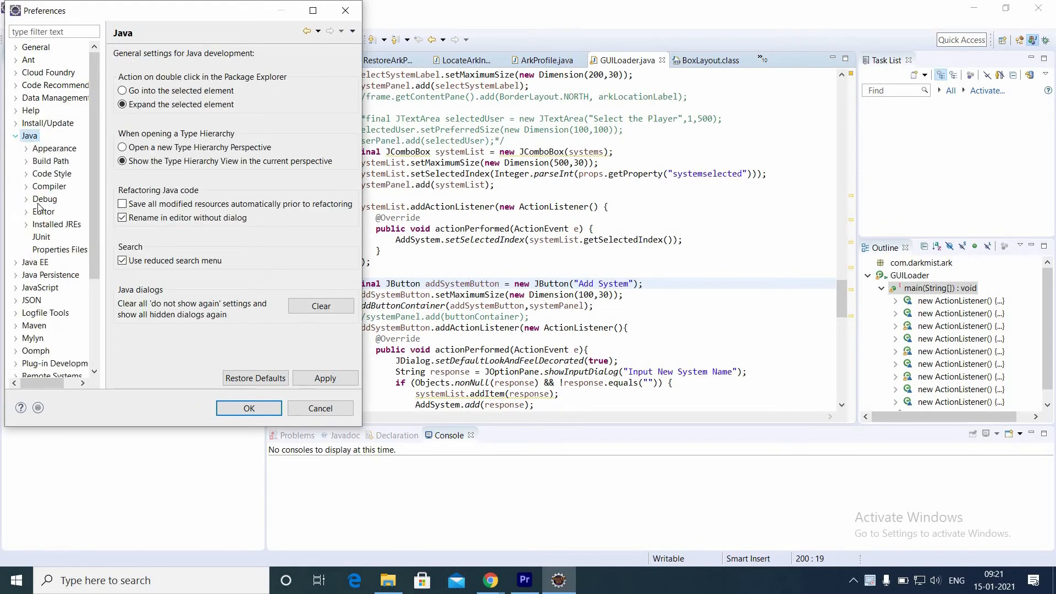
pyautogui.click(49, 226)
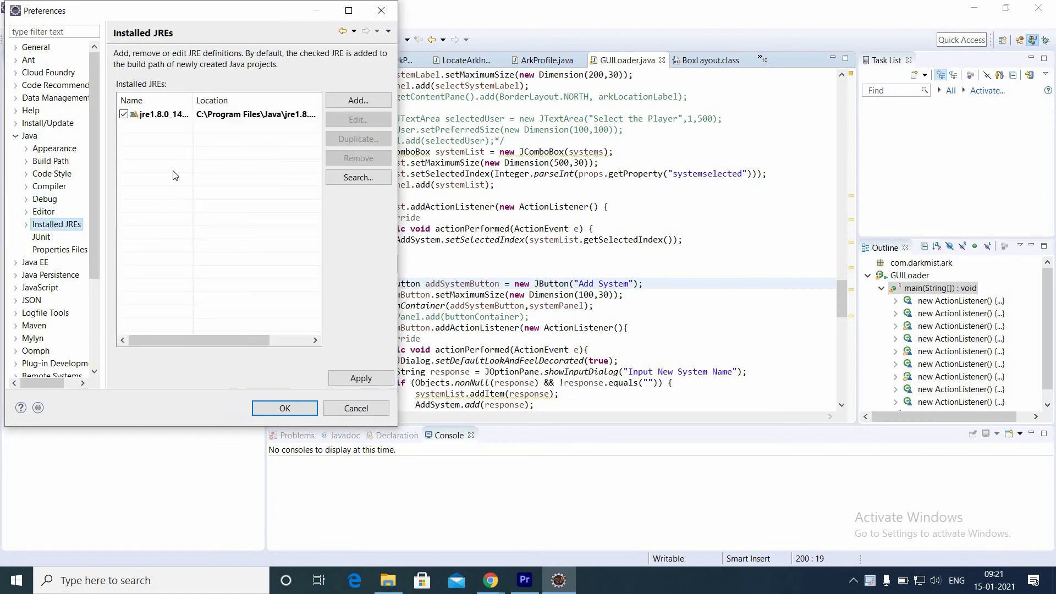
# Try to add a Standard VM JRE with C:\Program Files\Java\jre1.8.0_144 as its home directory
pyautogui.click(370, 99)
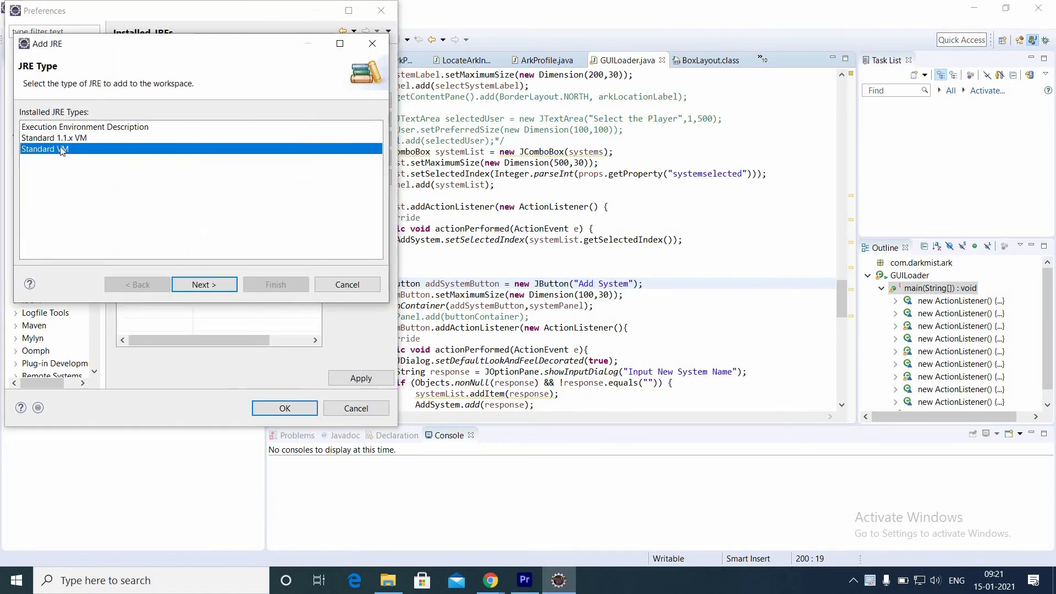
pyautogui.click(226, 287)
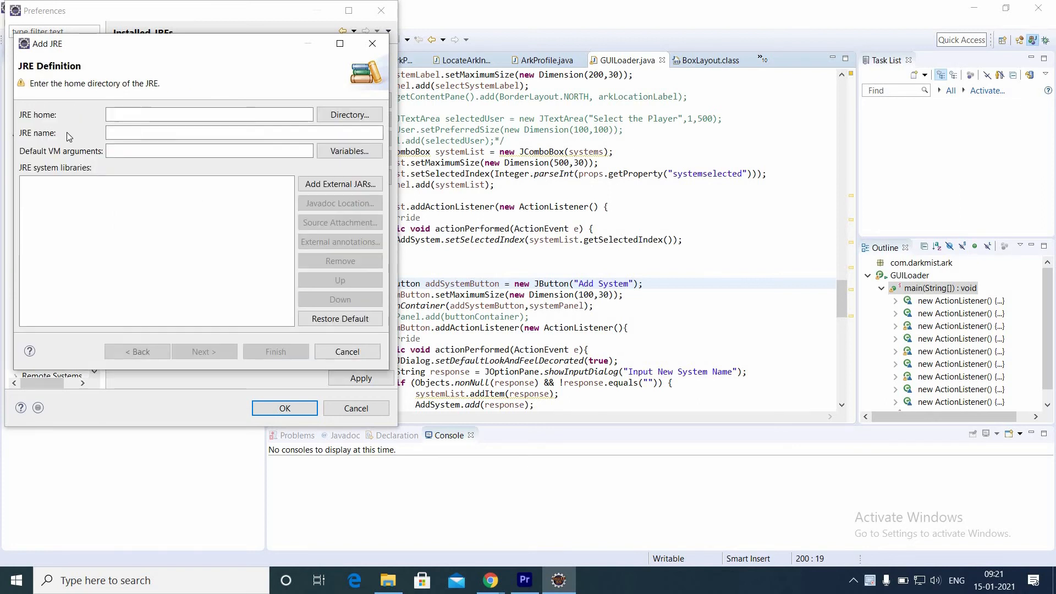
pyautogui.click(345, 113)
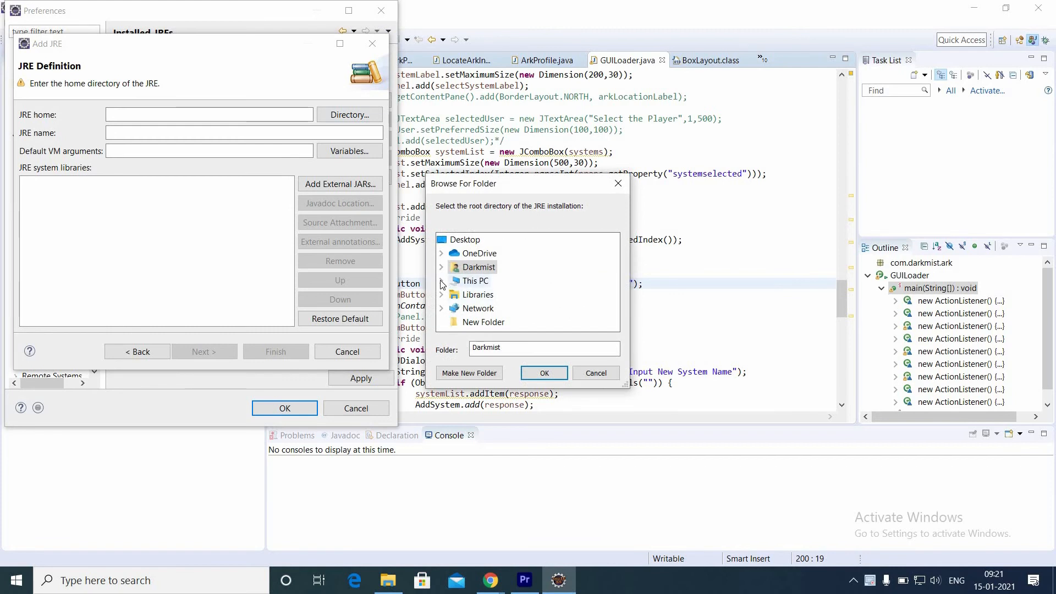
pyautogui.click(441, 281)
pyautogui.scroll(-1, 505, 308)
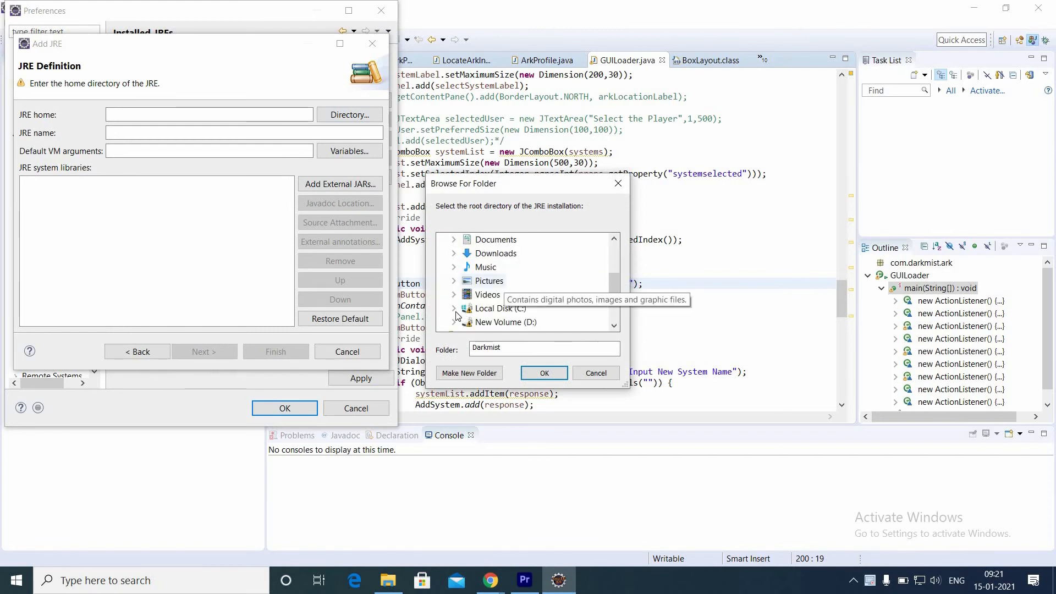
pyautogui.doubleClick(505, 308)
pyautogui.doubleClick(516, 305)
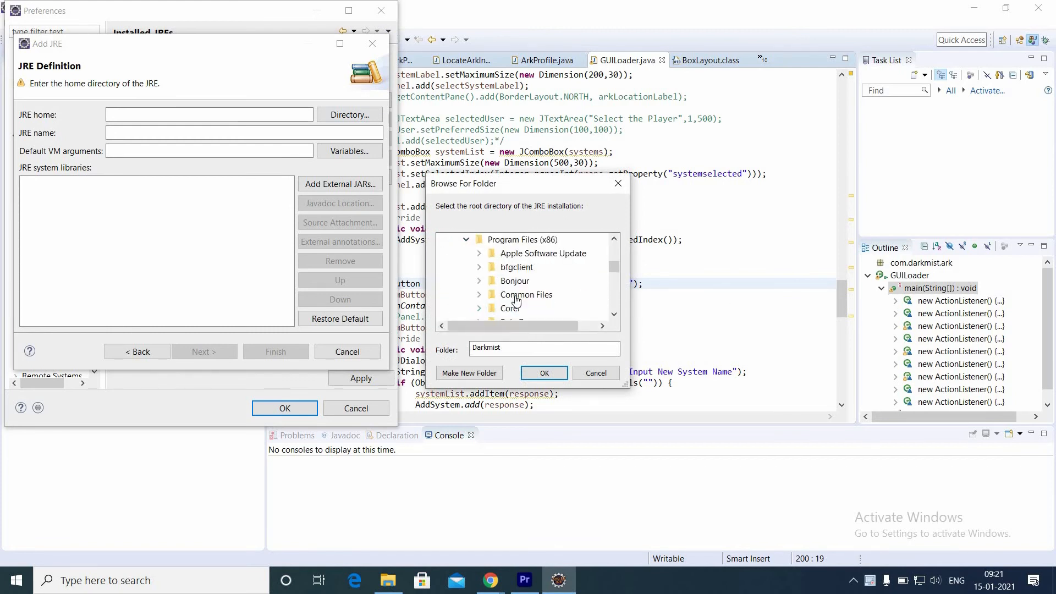
pyautogui.scroll(-5, 516, 299)
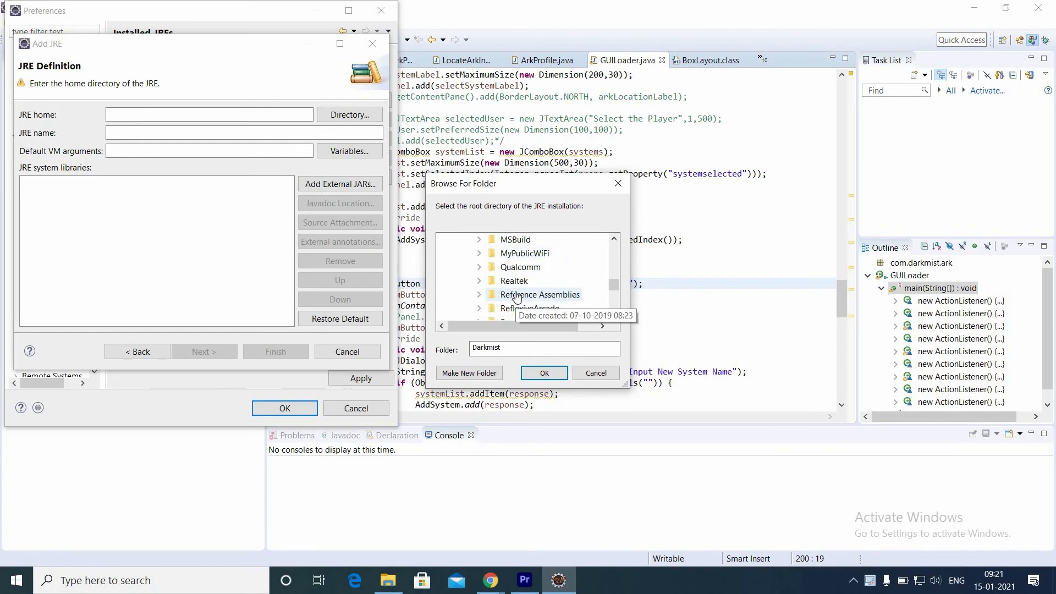
pyautogui.scroll(5, 517, 298)
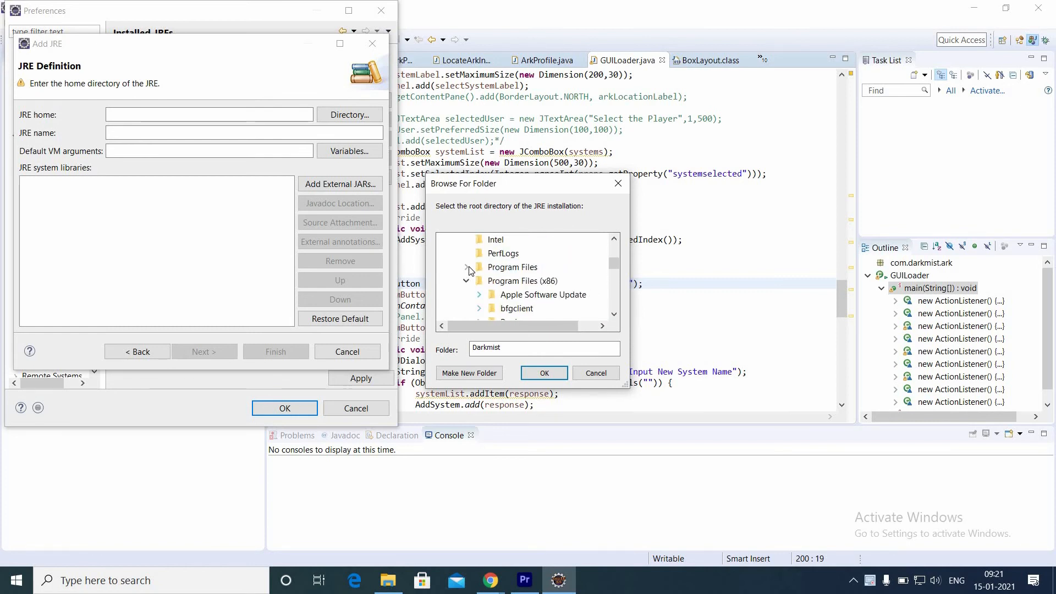
pyautogui.click(467, 267)
pyautogui.scroll(-1, 522, 281)
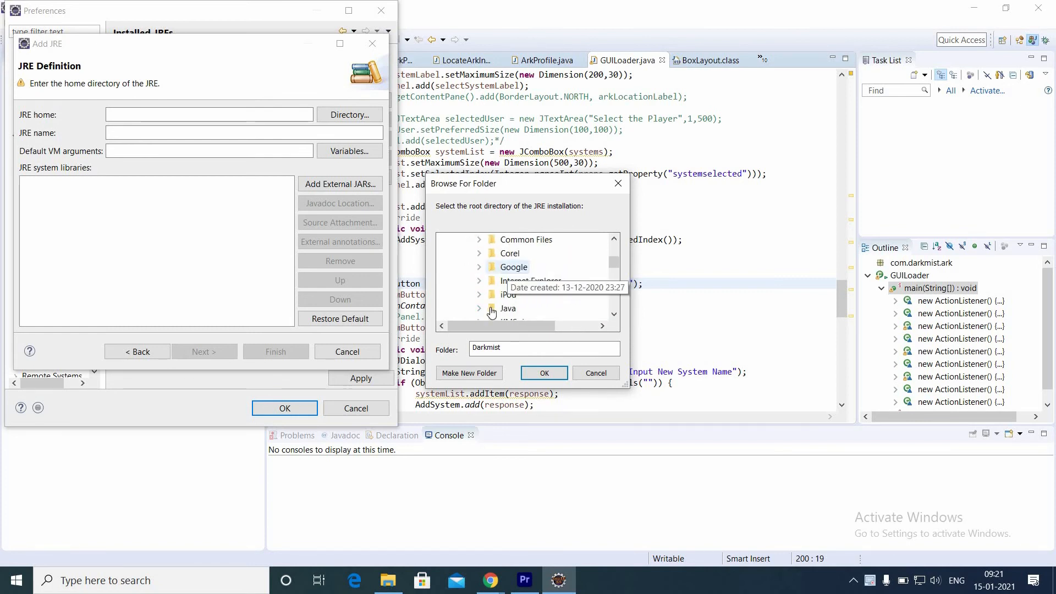
pyautogui.click(479, 308)
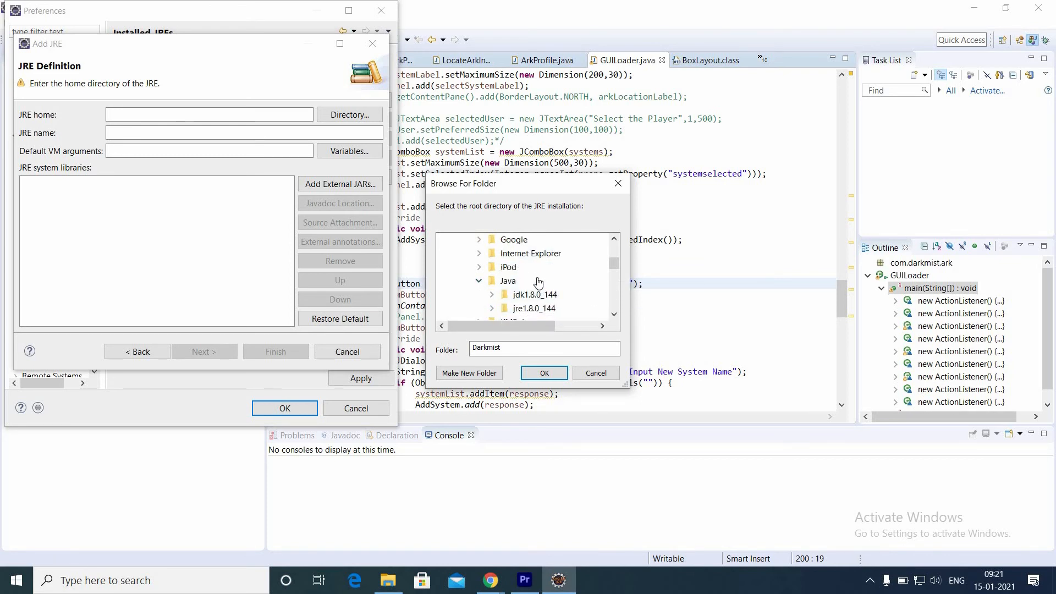
pyautogui.scroll(-2, 538, 282)
pyautogui.scroll(1, 534, 286)
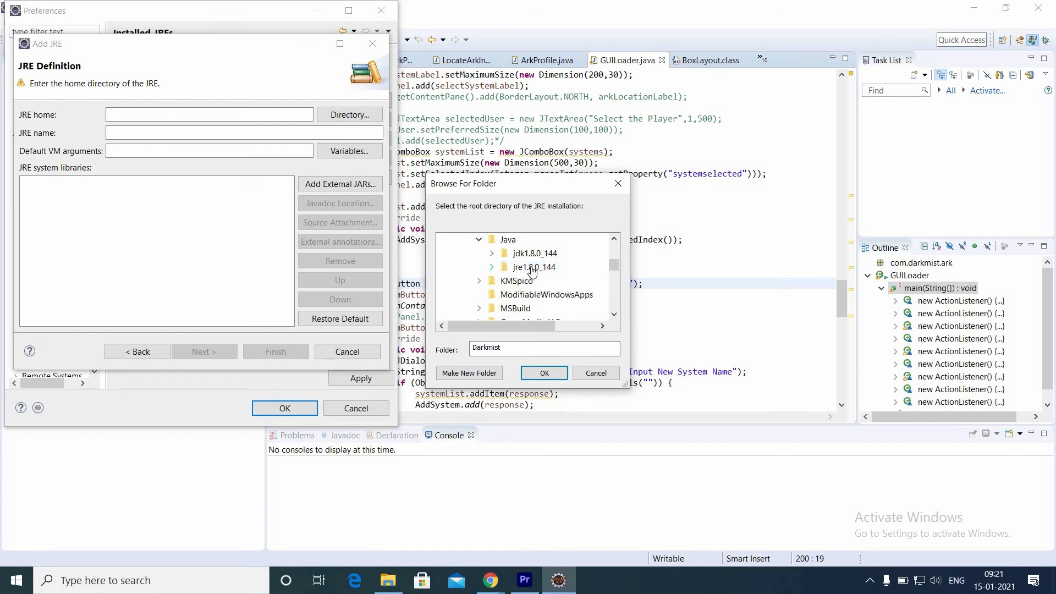
pyautogui.click(492, 266)
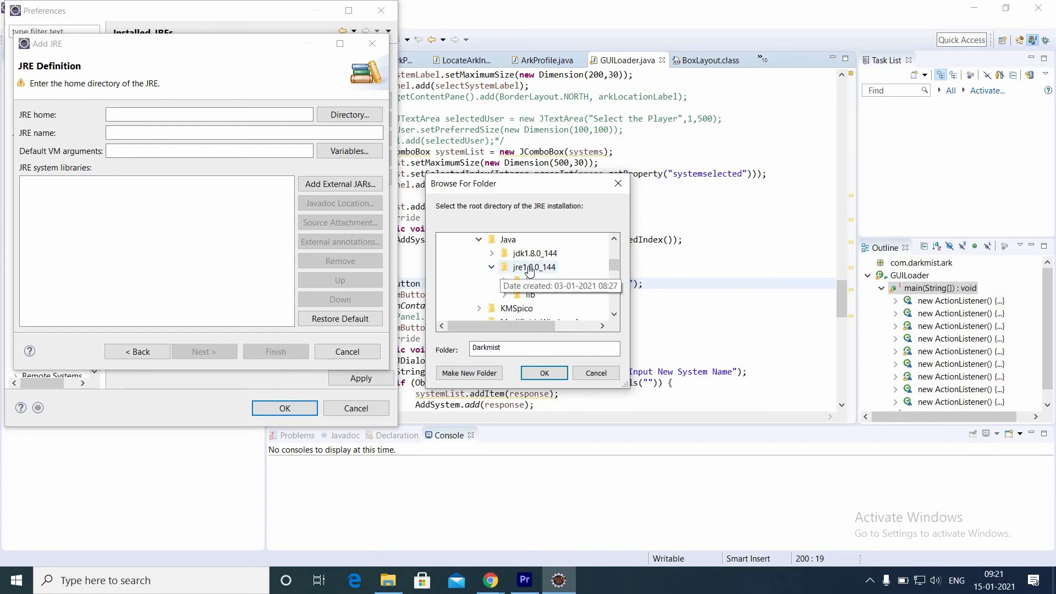
pyautogui.click(544, 373)
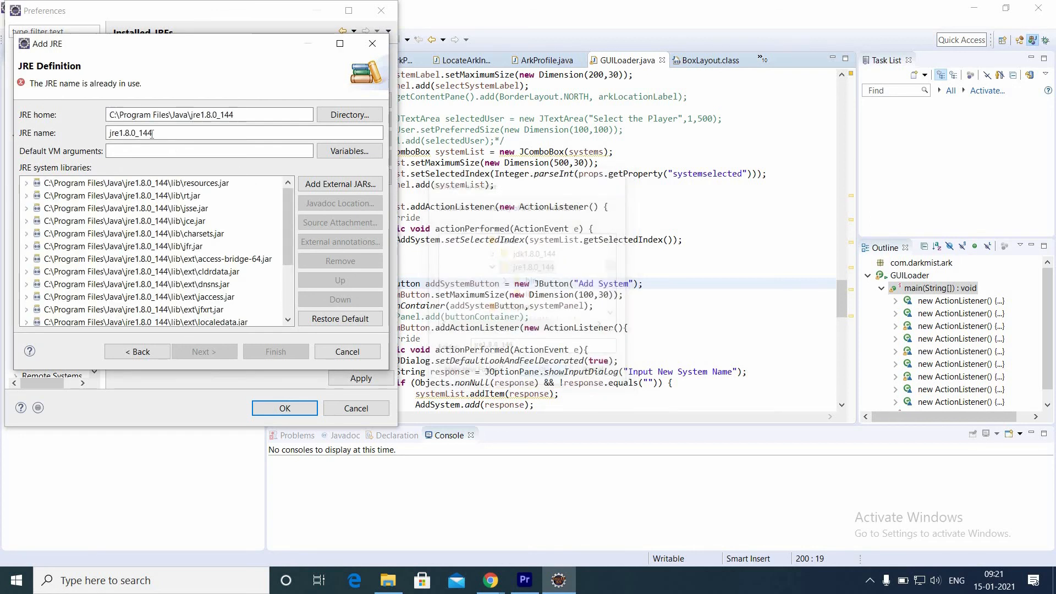
# Review the JRE home and JRE name fields, then close the Add JRE dialog without adding the definition
pyautogui.click(256, 116)
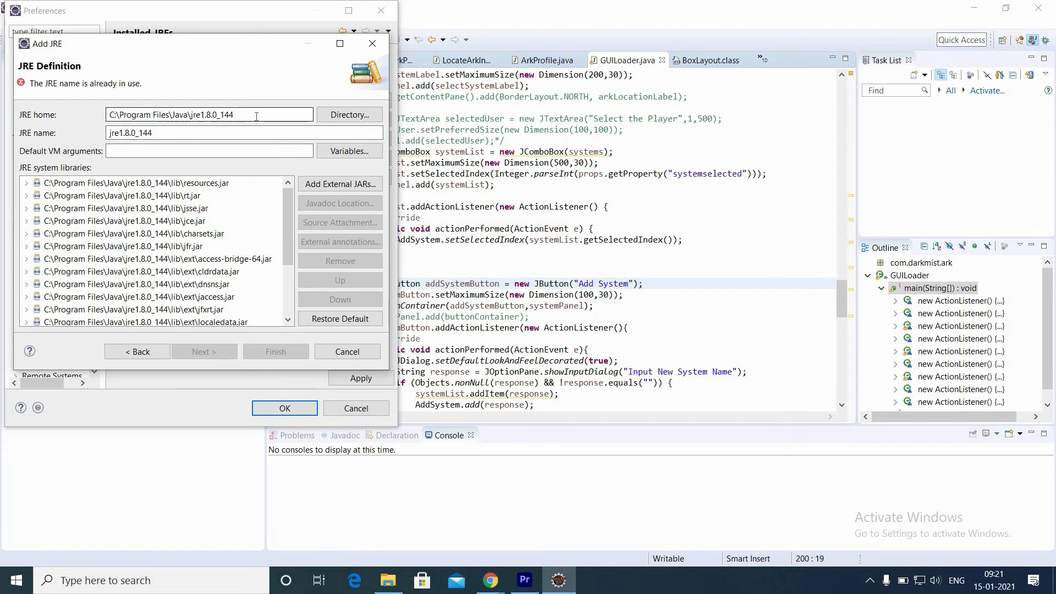
pyautogui.click(162, 130)
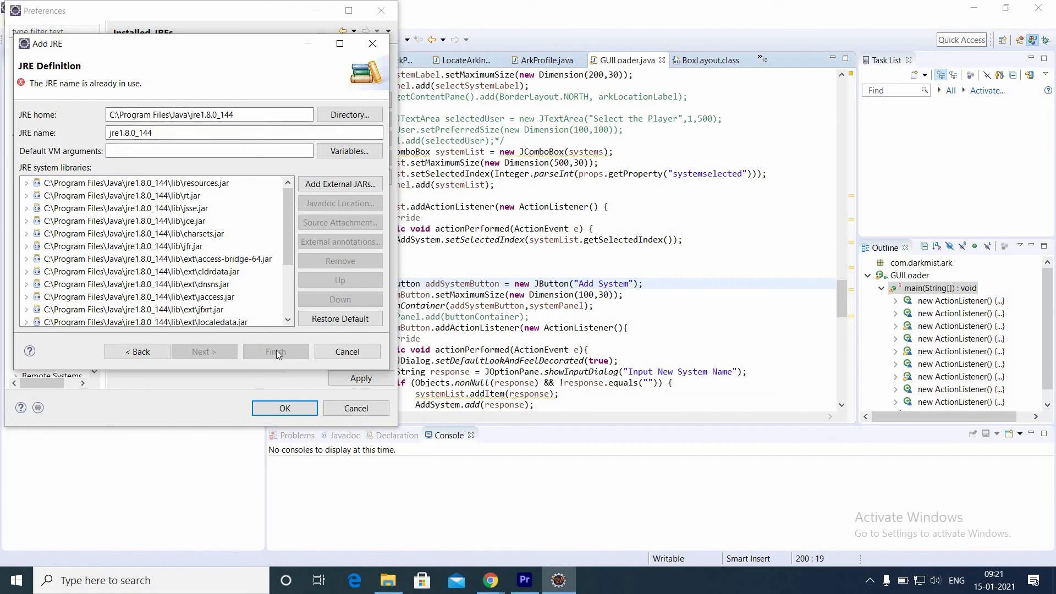
pyautogui.click(373, 44)
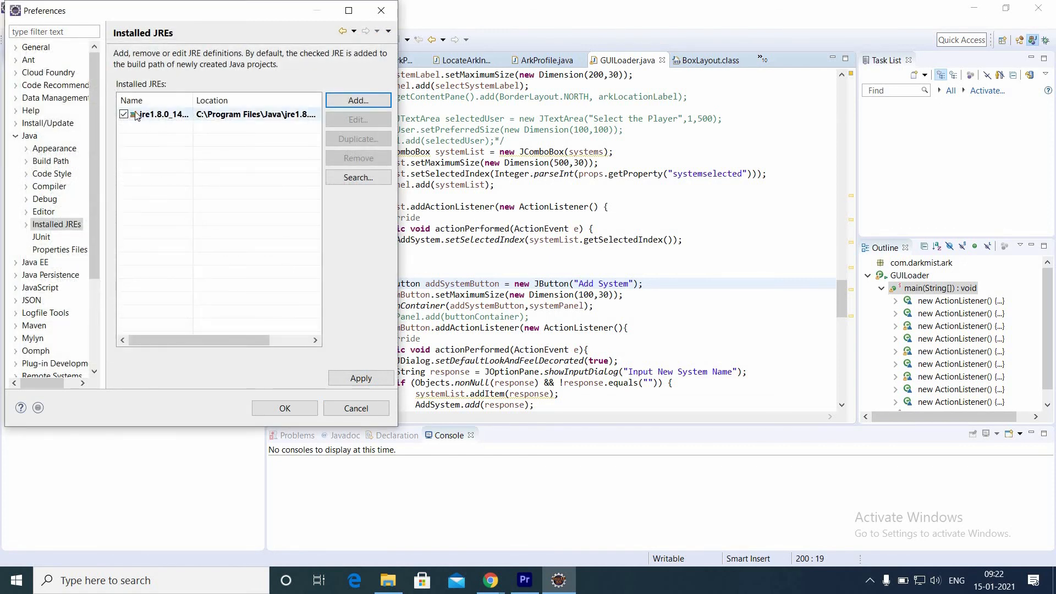
# Set jre1.8.0_144 as the workspace's default JRE, apply the setting and close the preferences
pyautogui.click(125, 115)
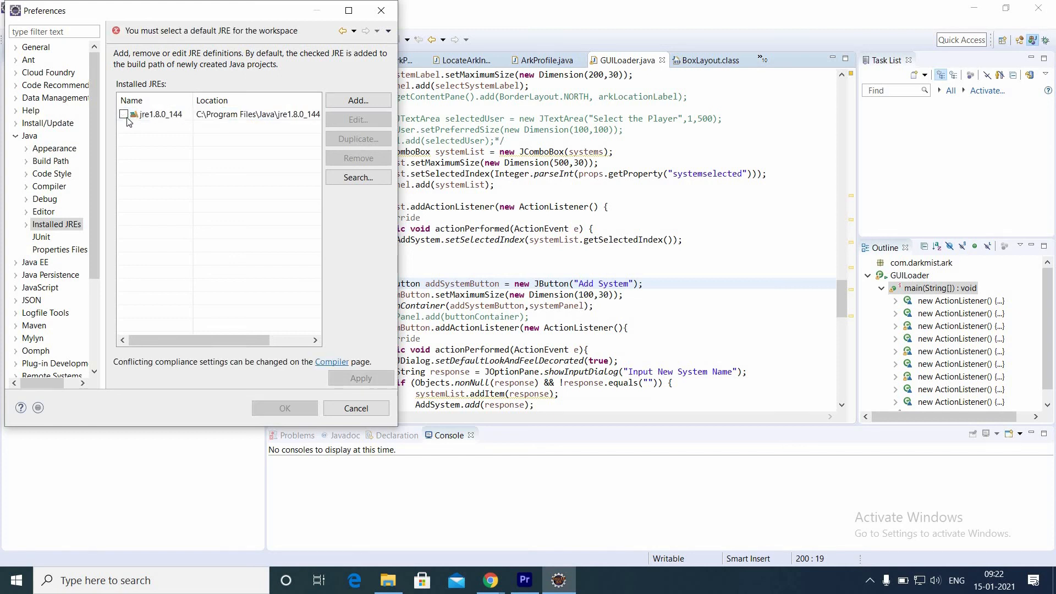
pyautogui.click(125, 115)
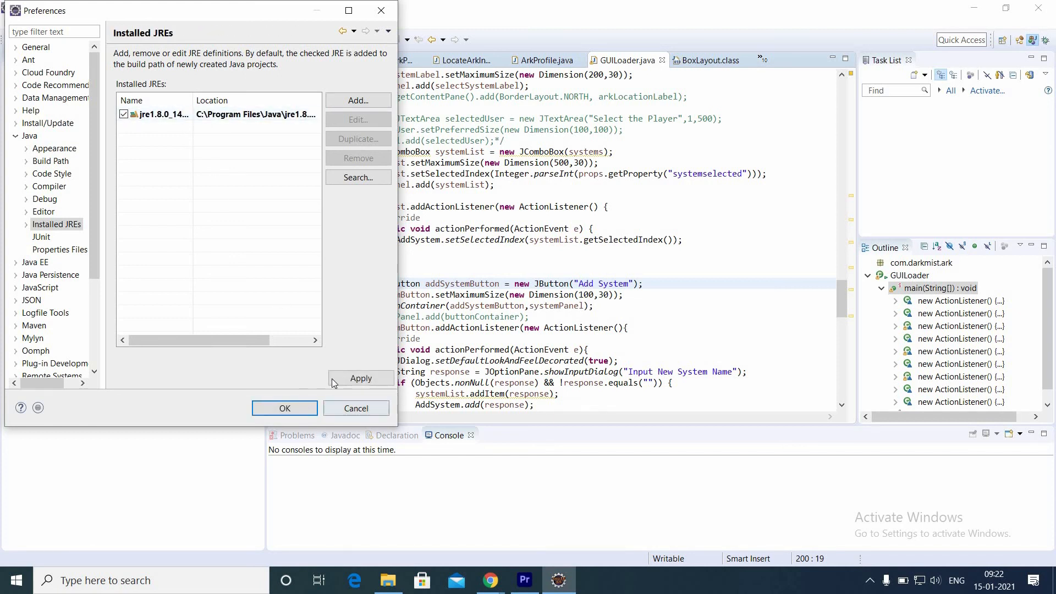
pyautogui.click(332, 379)
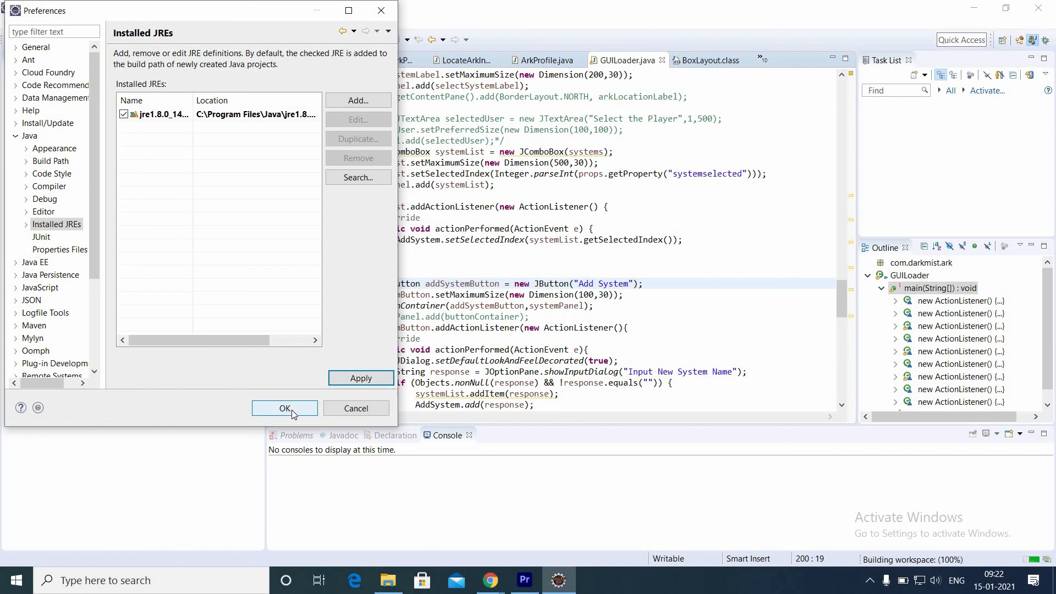
pyautogui.click(285, 408)
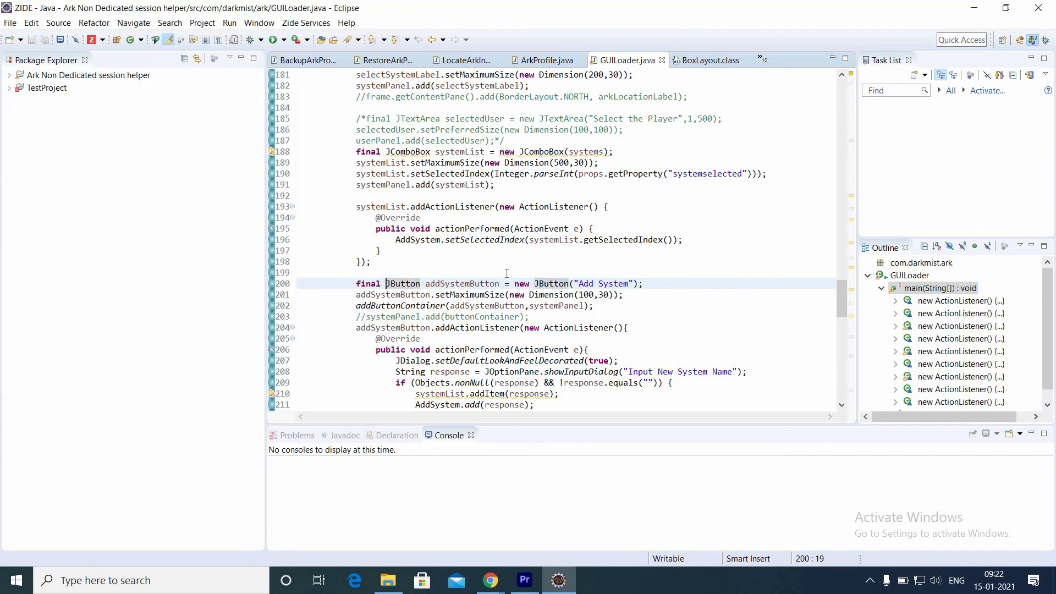
# Minimize the Eclipse window and the eclipse folder window to show the desktop
pyautogui.click(745, 262)
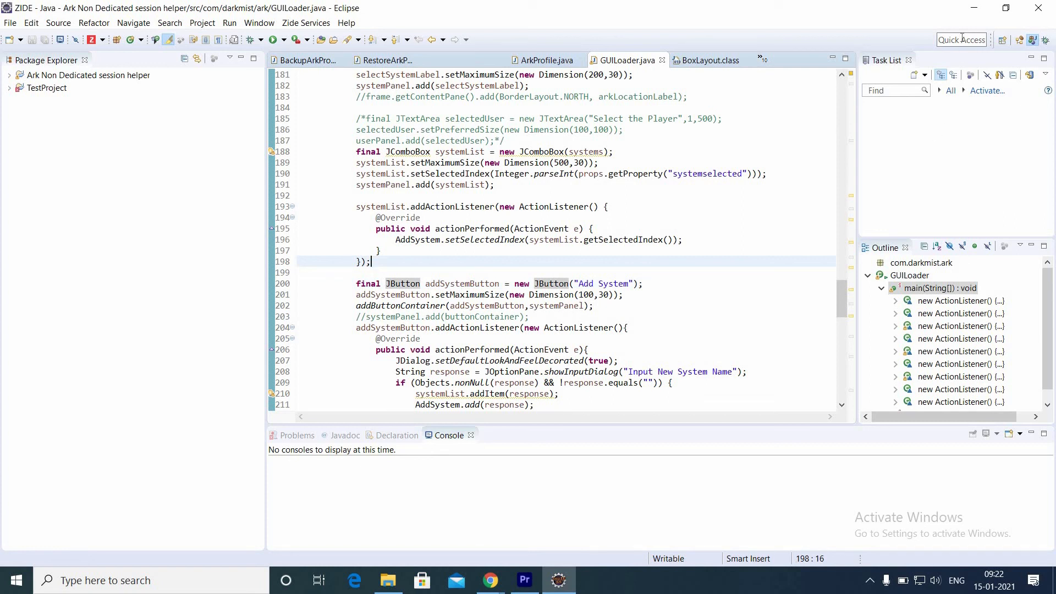
pyautogui.click(973, 10)
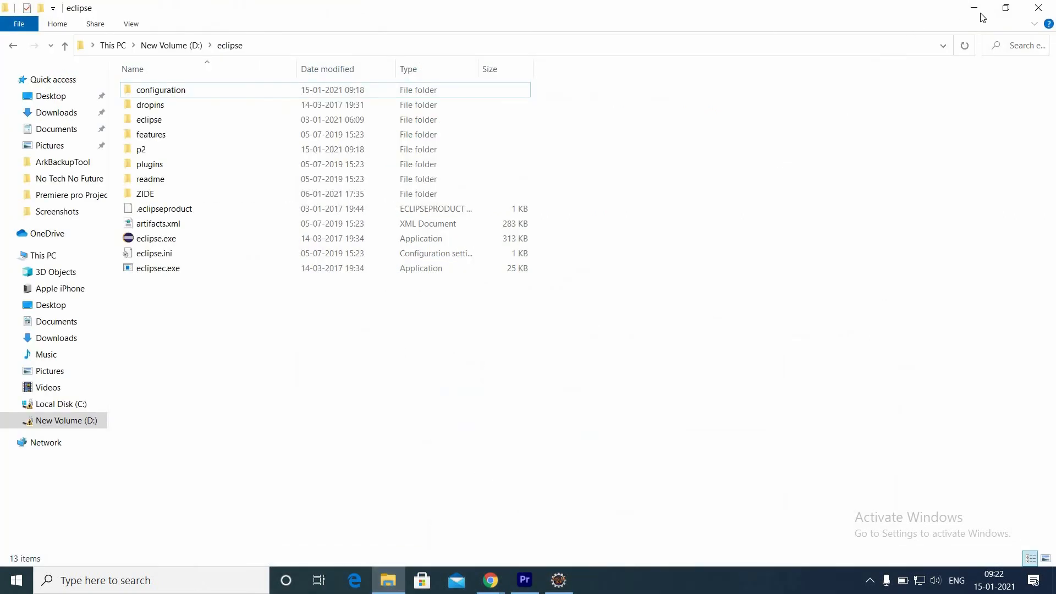
pyautogui.press('super+d')
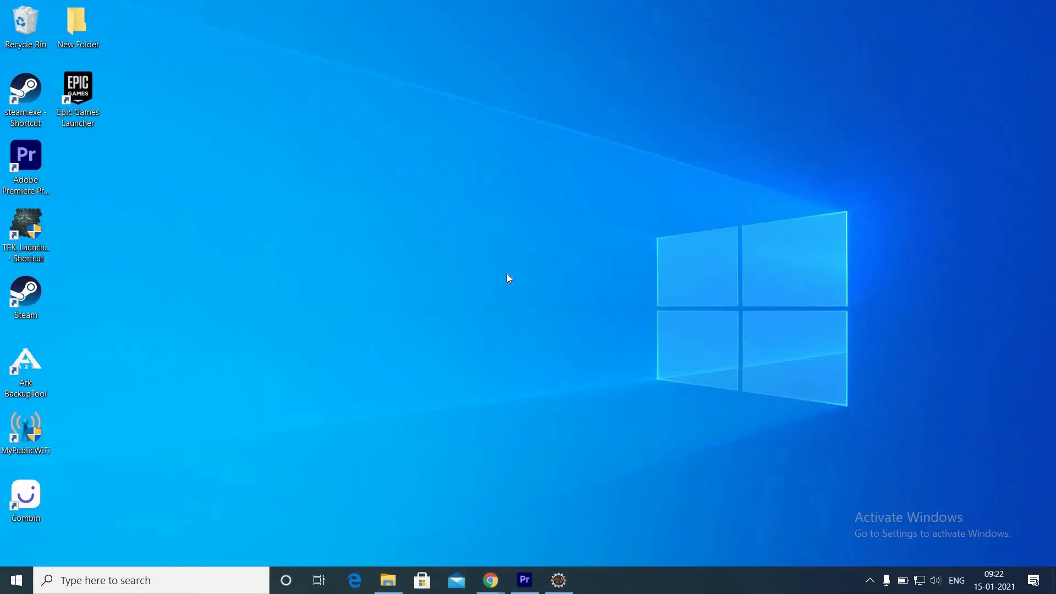